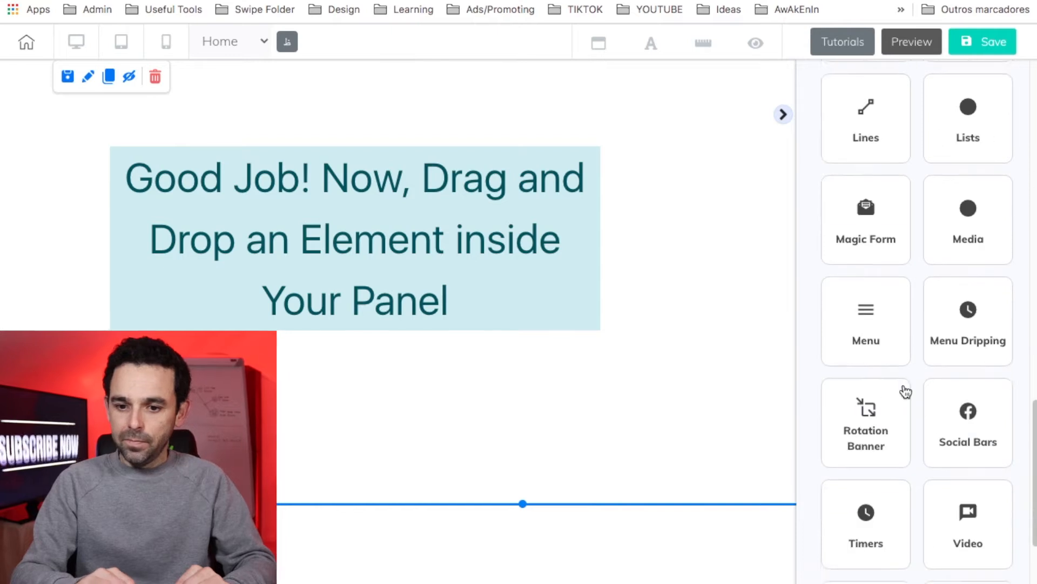
# - Add the red rounded countdown timer to the panel and position it near the panel's upper centre
pyautogui.click(868, 432)
pyautogui.moveTo(911, 336); pyautogui.dragTo(465, 192)
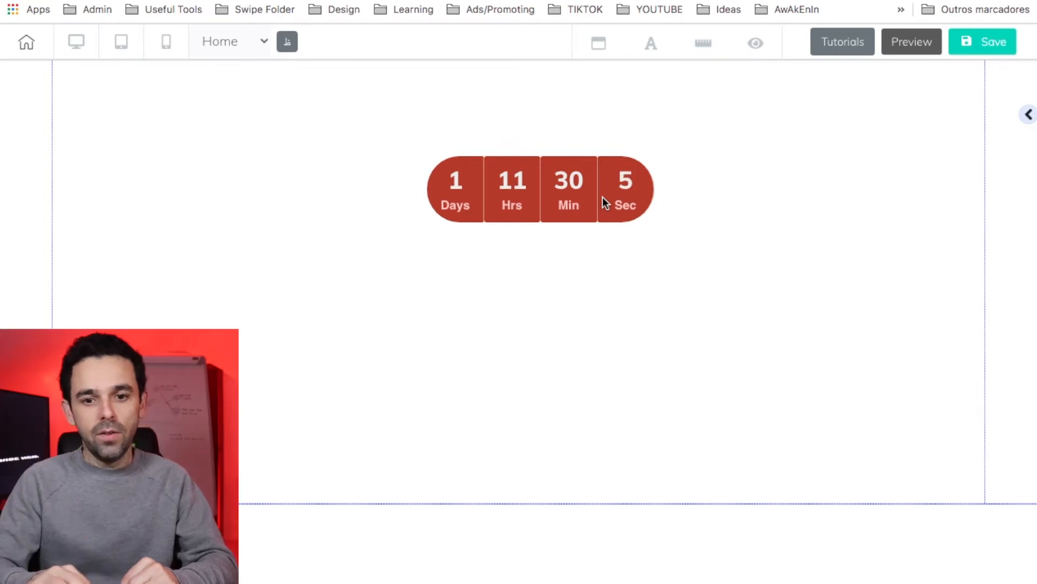
pyautogui.click(603, 198)
pyautogui.moveTo(601, 197); pyautogui.dragTo(530, 189)
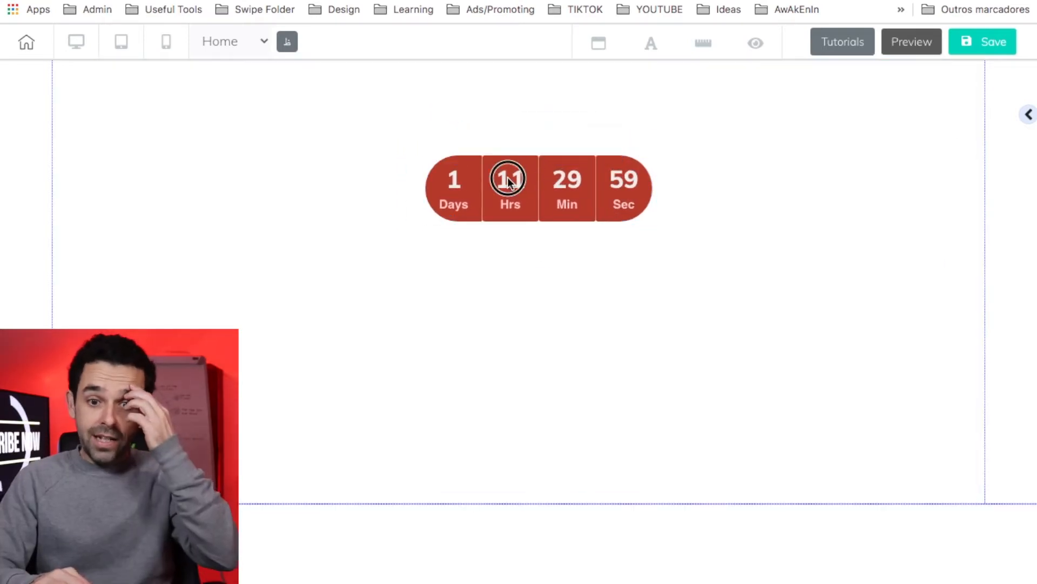
pyautogui.click(508, 179)
pyautogui.moveTo(543, 209)
pyautogui.mouseDown()
pyautogui.moveTo(523, 204)
pyautogui.moveTo(536, 193)
pyautogui.mouseUp()
pyautogui.click(764, 220)
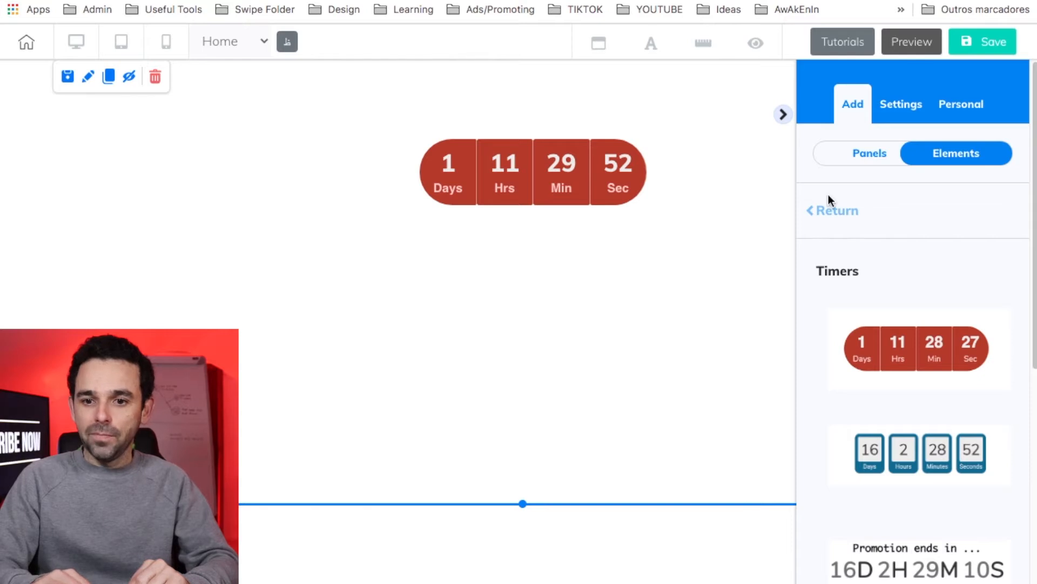
# - Add the rectangular green Register Now button to the panel below the countdown timer
pyautogui.click(836, 209)
pyautogui.scroll(-10, 920, 358)
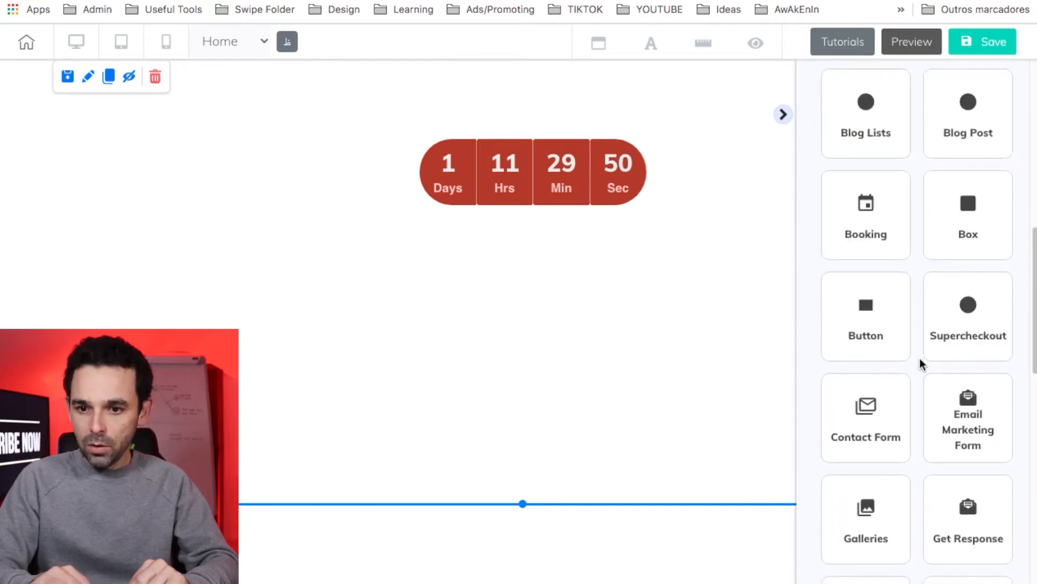
pyautogui.scroll(1, 967, 281)
pyautogui.click(880, 365)
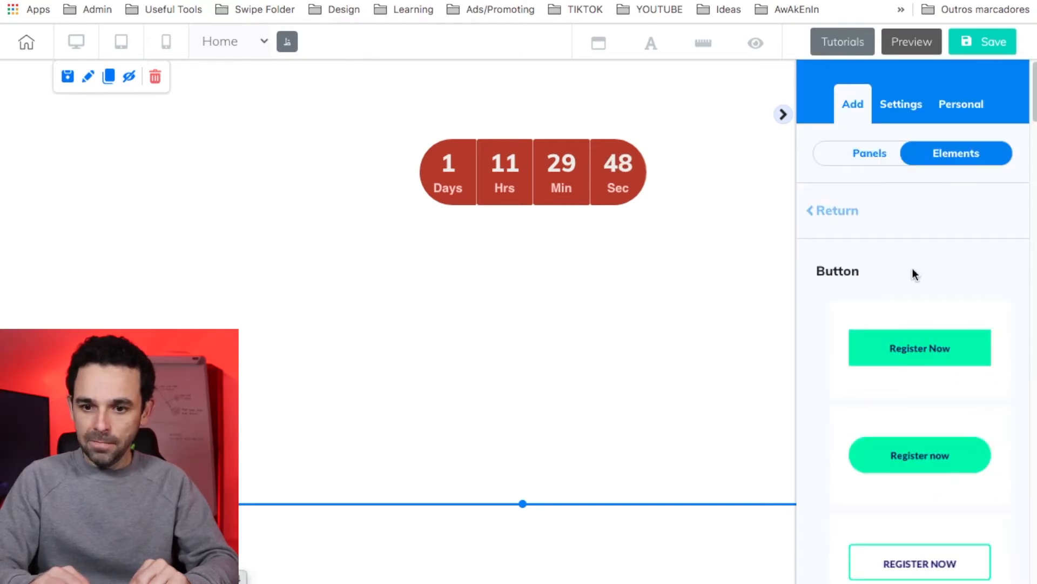
pyautogui.moveTo(926, 323); pyautogui.dragTo(524, 268)
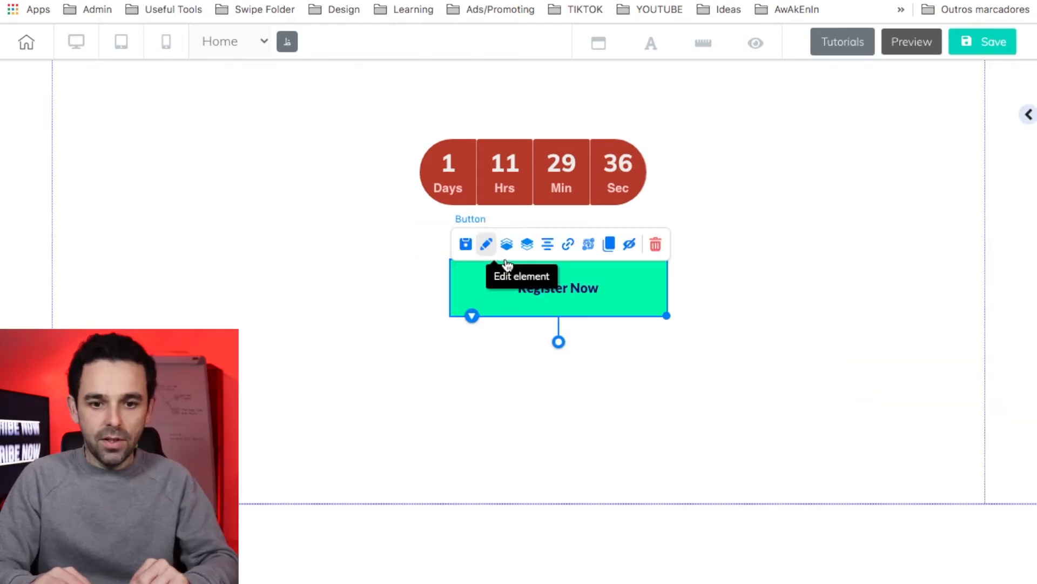
# - Change the green button's headline text to "But Now for $100"
pyautogui.click(486, 245)
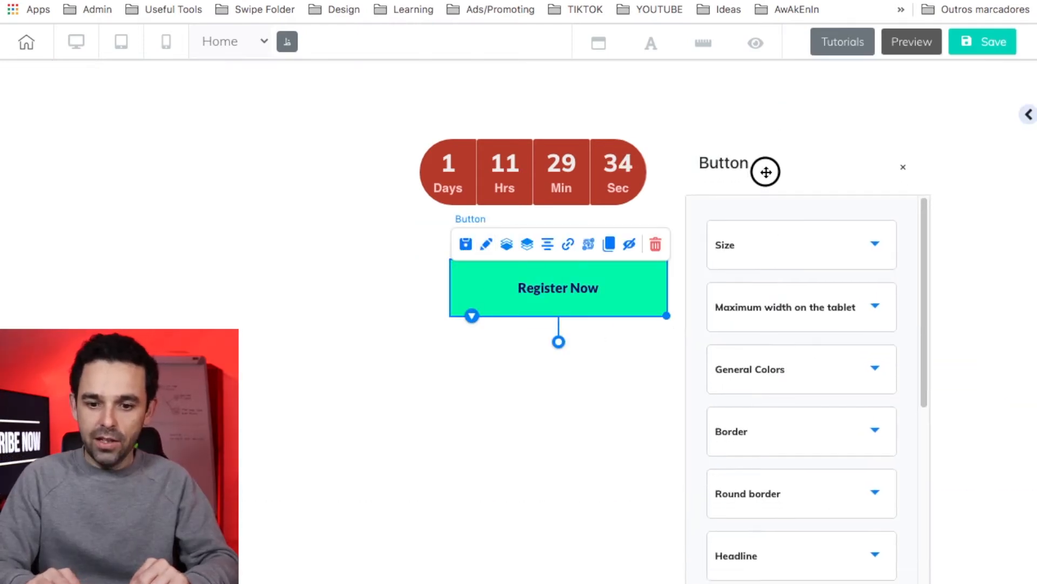
pyautogui.scroll(-2, 749, 519)
pyautogui.click(756, 477)
pyautogui.scroll(-2, 757, 479)
pyautogui.tripleClick(801, 448)
pyautogui.write('B')
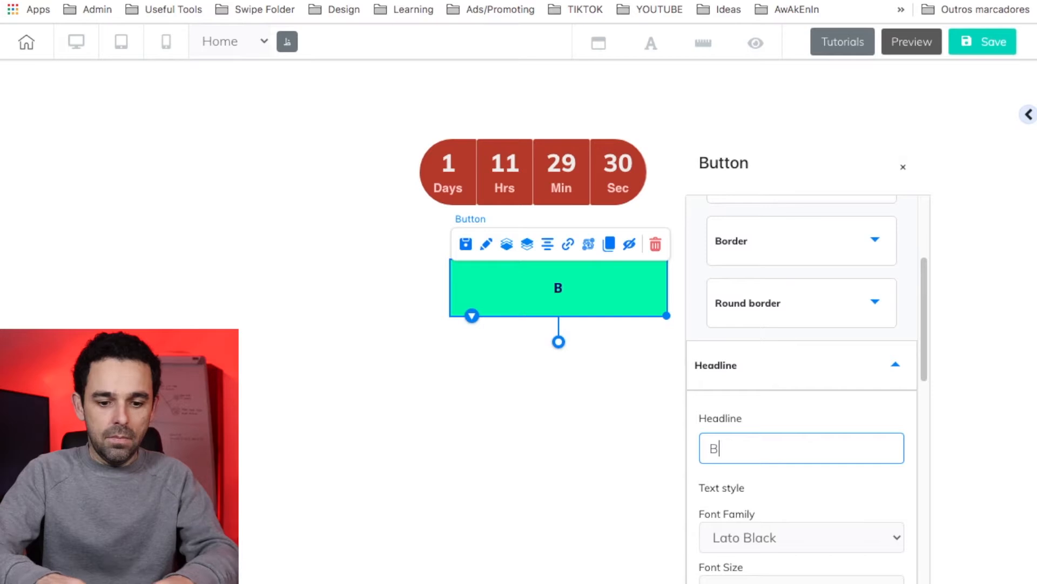
pyautogui.write('ut Now for')
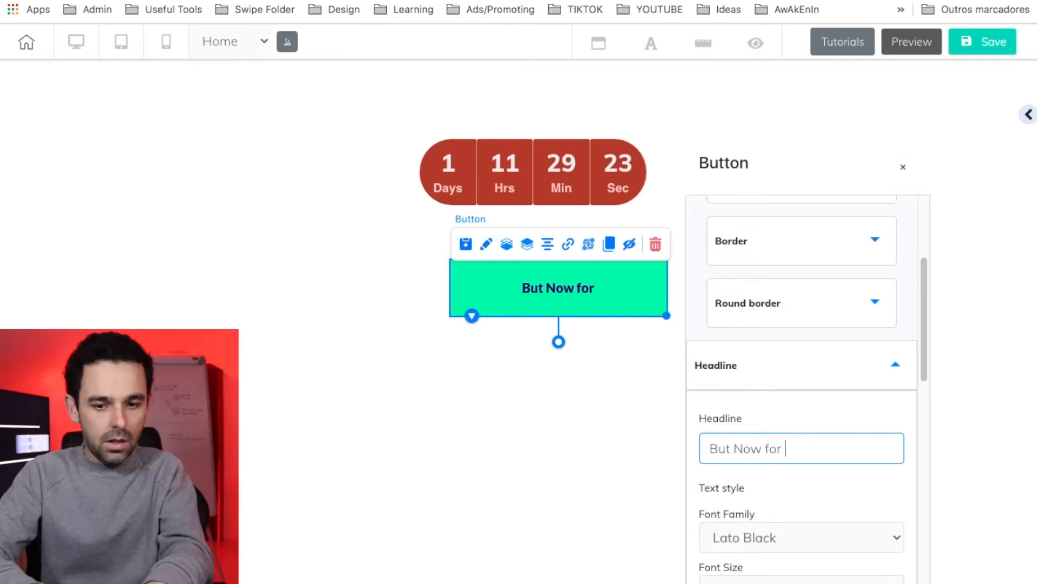
pyautogui.write('$100')
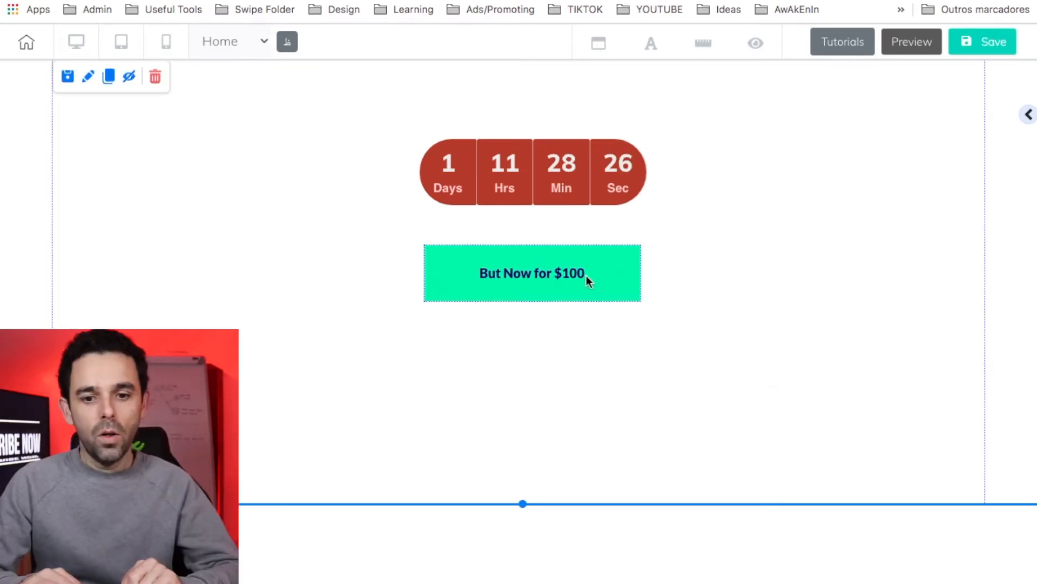
# - In the "But Now for $100" button's animation settings, set the time to start to 5 for the Time trigger
pyautogui.click(588, 280)
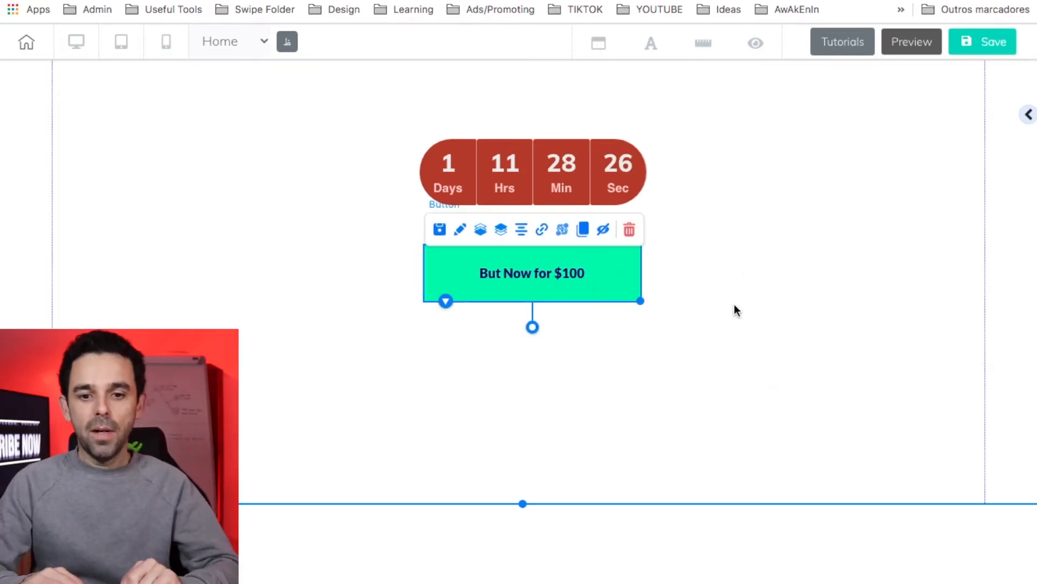
pyautogui.click(658, 320)
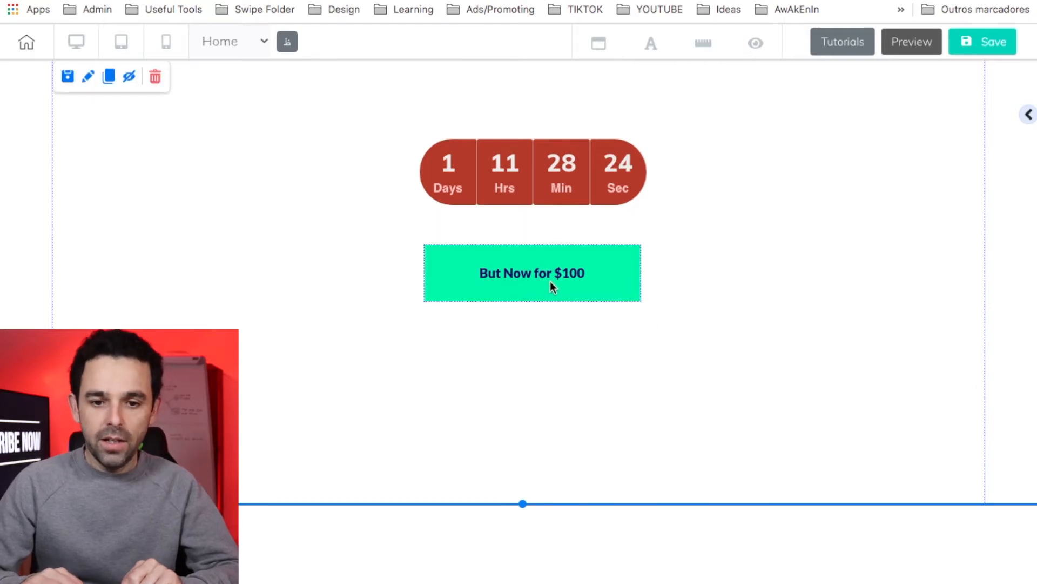
pyautogui.click(550, 281)
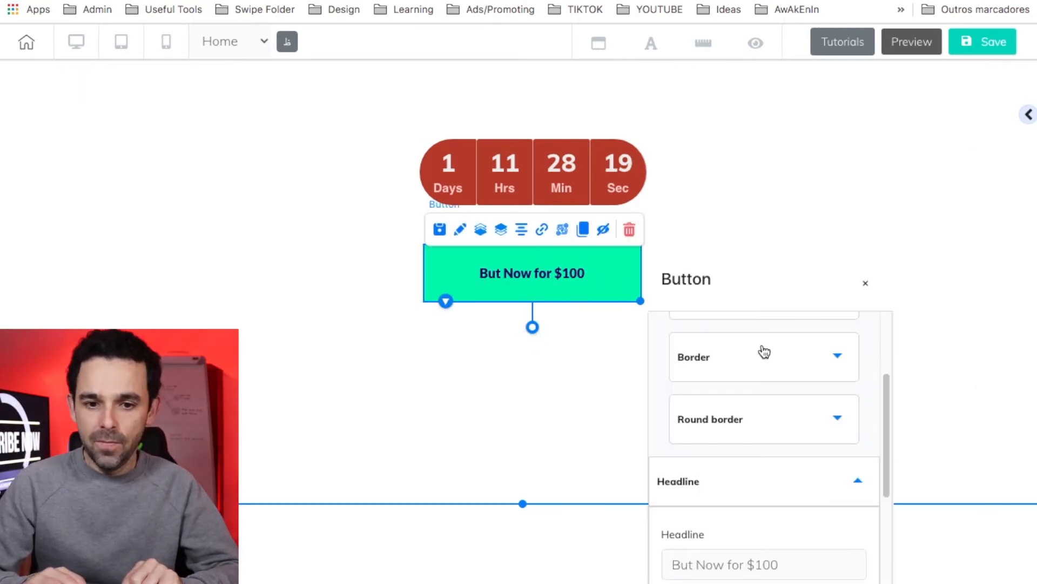
pyautogui.click(852, 365)
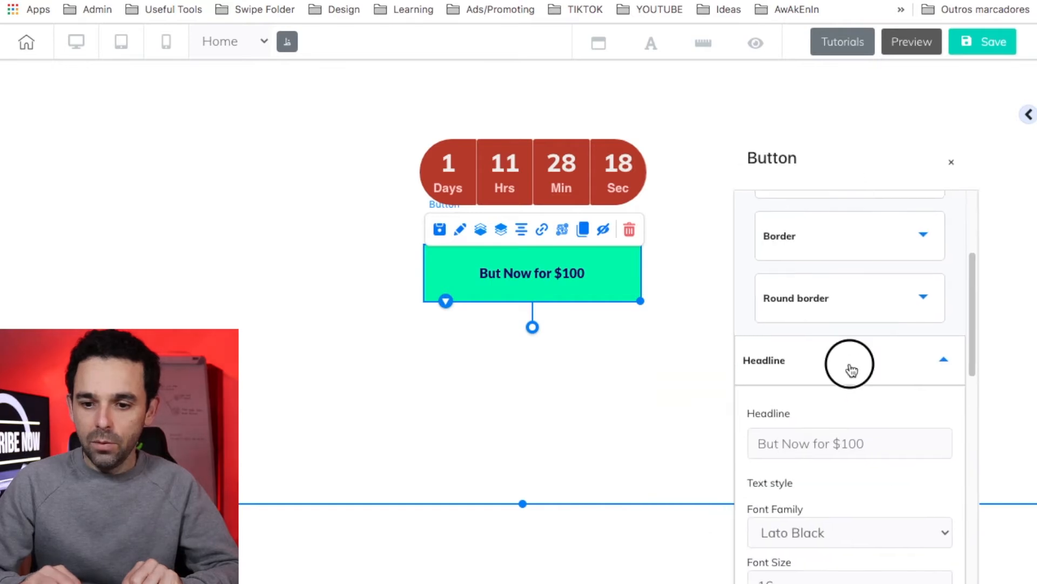
pyautogui.scroll(-3, 838, 385)
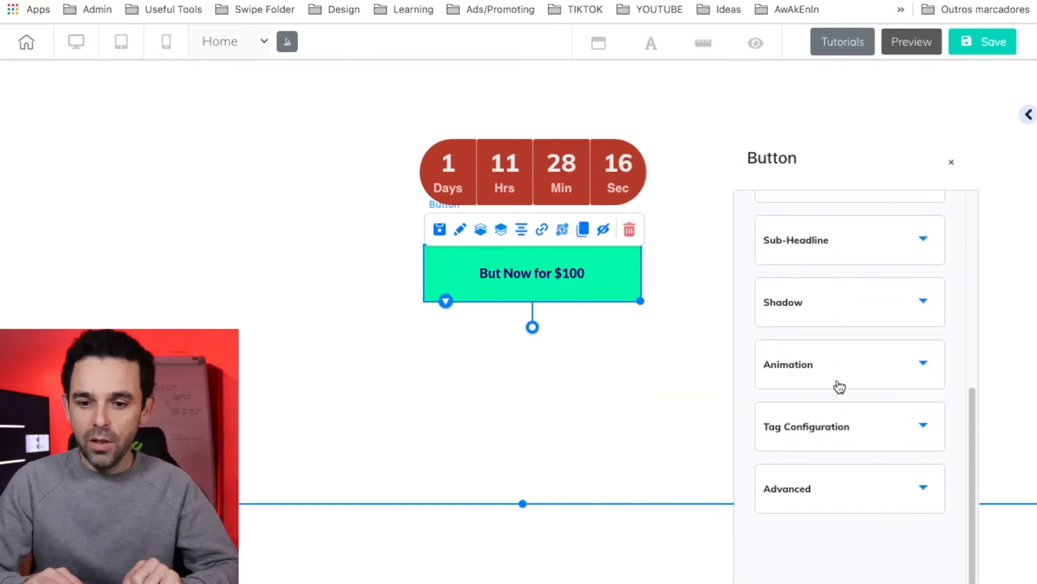
pyautogui.click(838, 384)
pyautogui.scroll(-2, 837, 394)
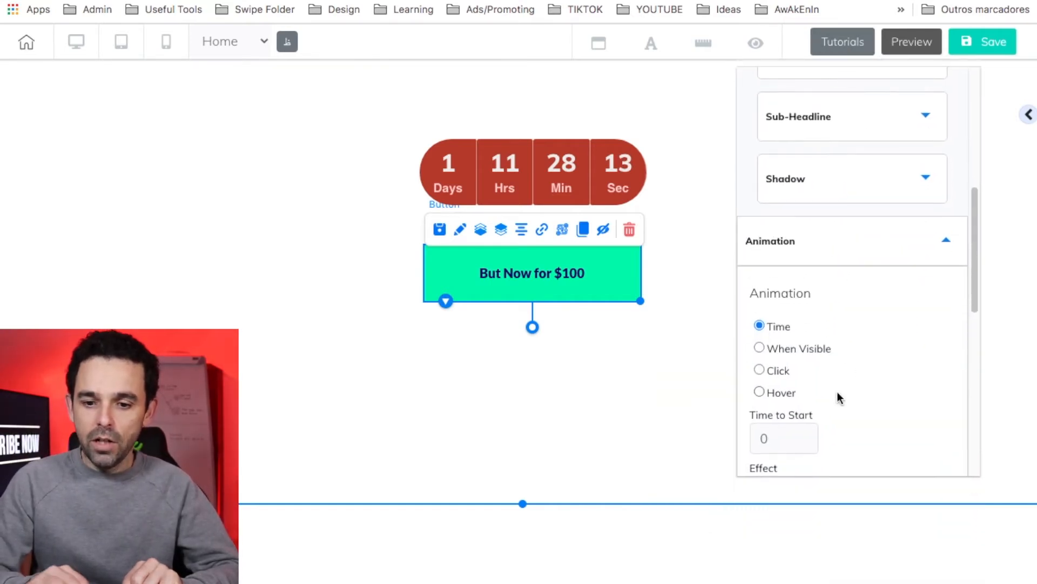
pyautogui.scroll(-2, 838, 394)
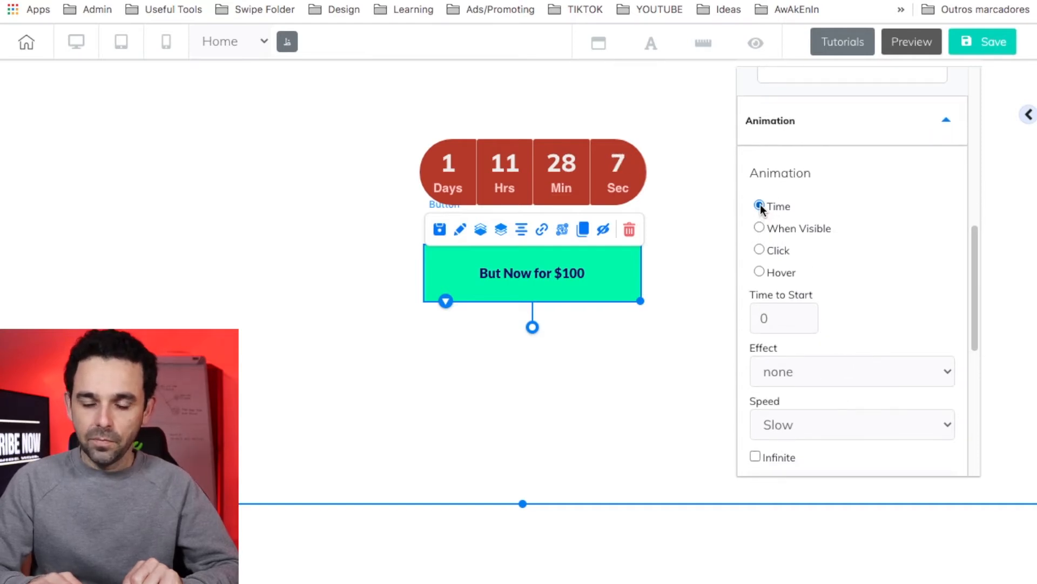
pyautogui.moveTo(781, 320); pyautogui.dragTo(748, 316)
pyautogui.write('5')
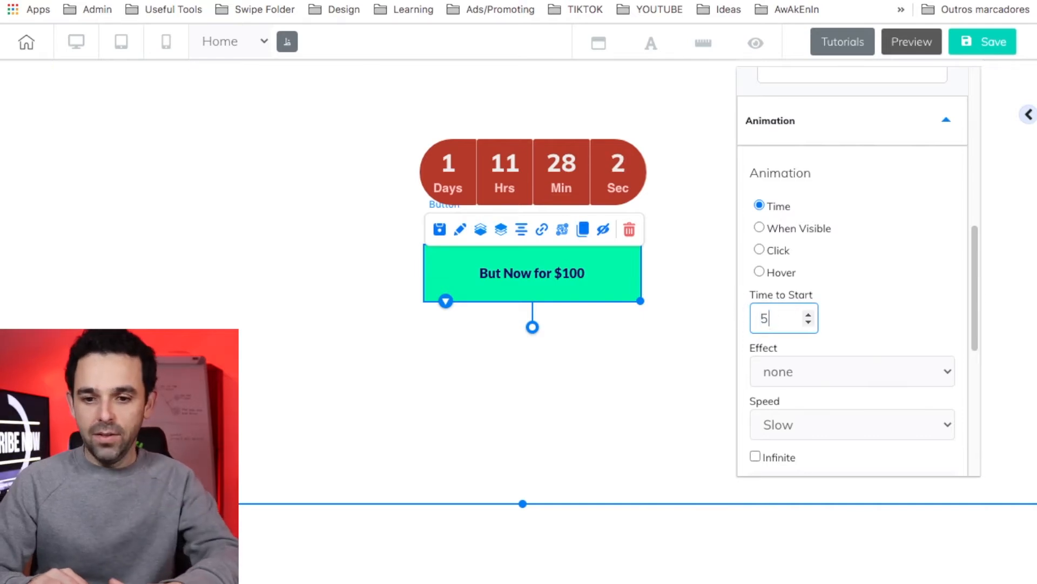
pyautogui.click(758, 325)
pyautogui.click(762, 320)
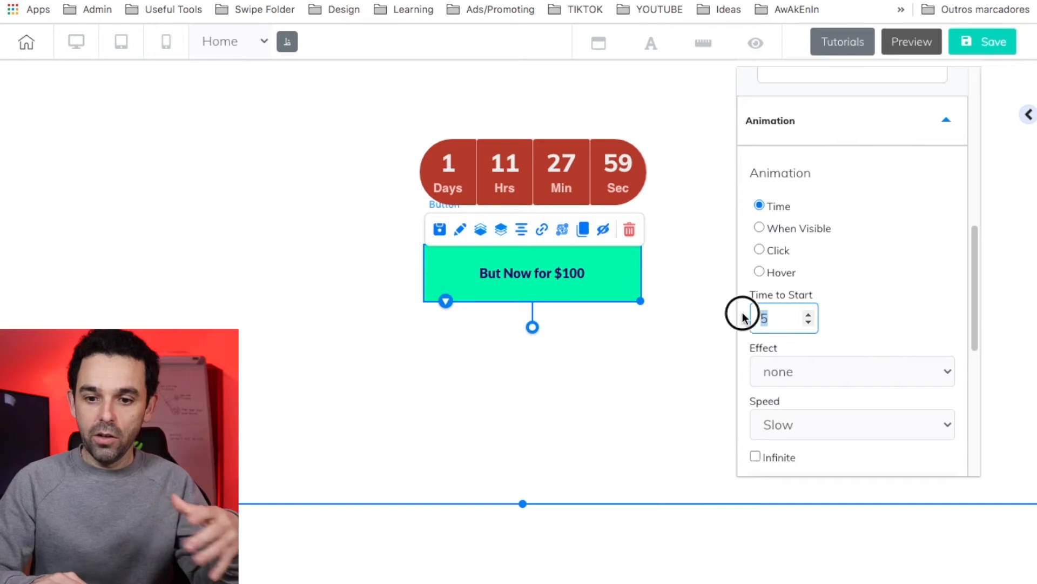
pyautogui.moveTo(762, 321); pyautogui.dragTo(776, 321)
pyautogui.click(783, 326)
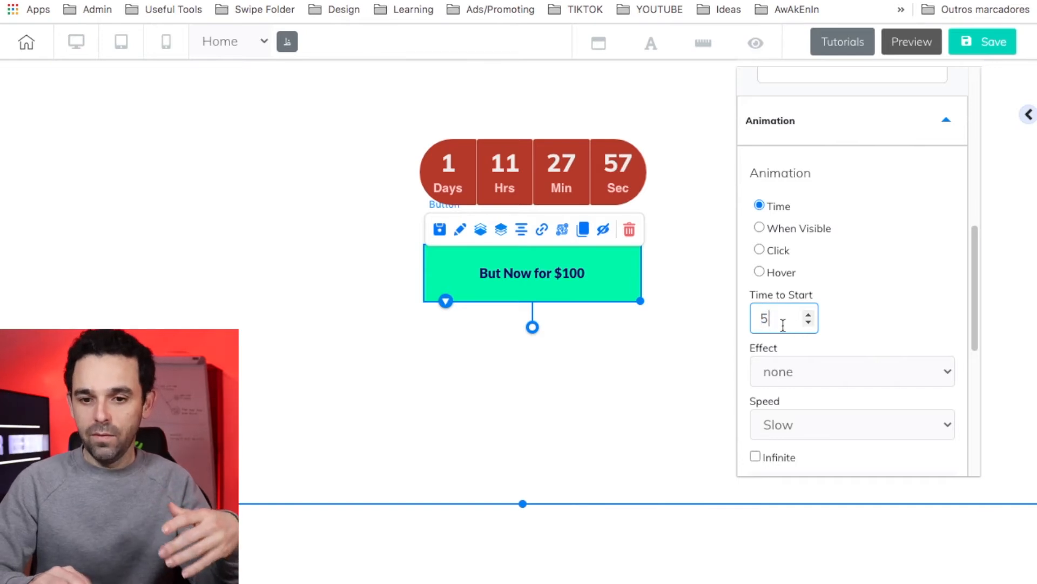
pyautogui.moveTo(778, 319); pyautogui.dragTo(734, 318)
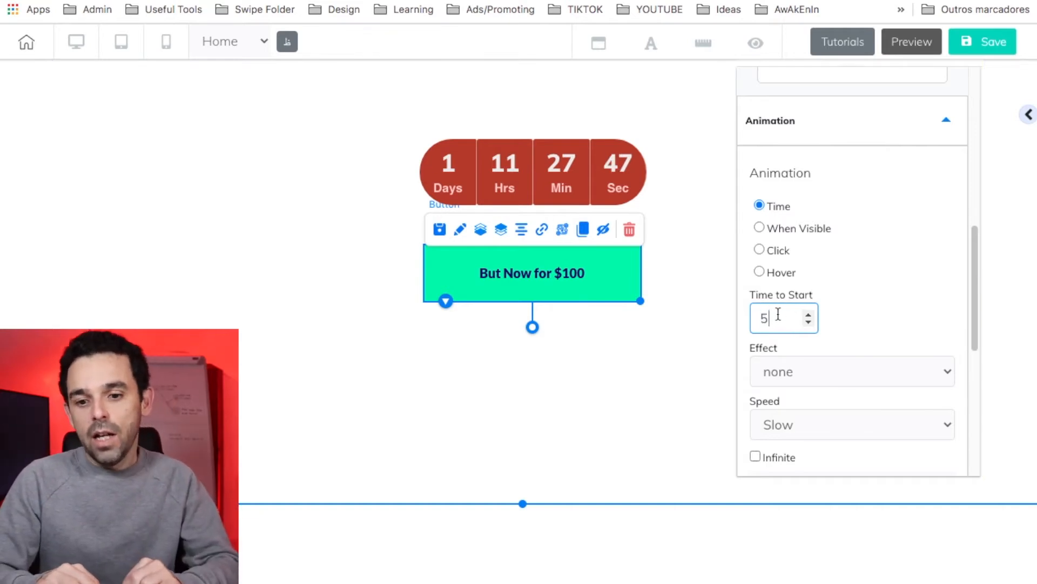
pyautogui.moveTo(779, 322); pyautogui.dragTo(719, 314)
pyautogui.click(775, 317)
pyautogui.click(779, 324)
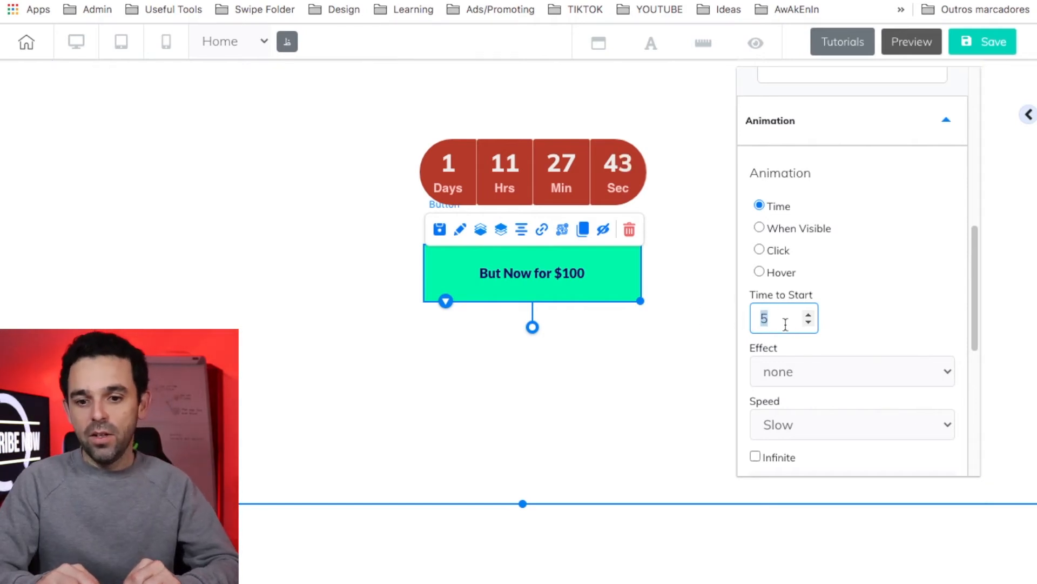
pyautogui.moveTo(787, 323); pyautogui.dragTo(712, 289)
pyautogui.click(762, 311)
# - Set the animation effect of the "But Now for $100" button to fadeOut
pyautogui.scroll(-2, 799, 371)
pyautogui.scroll(1, 803, 387)
pyautogui.click(809, 323)
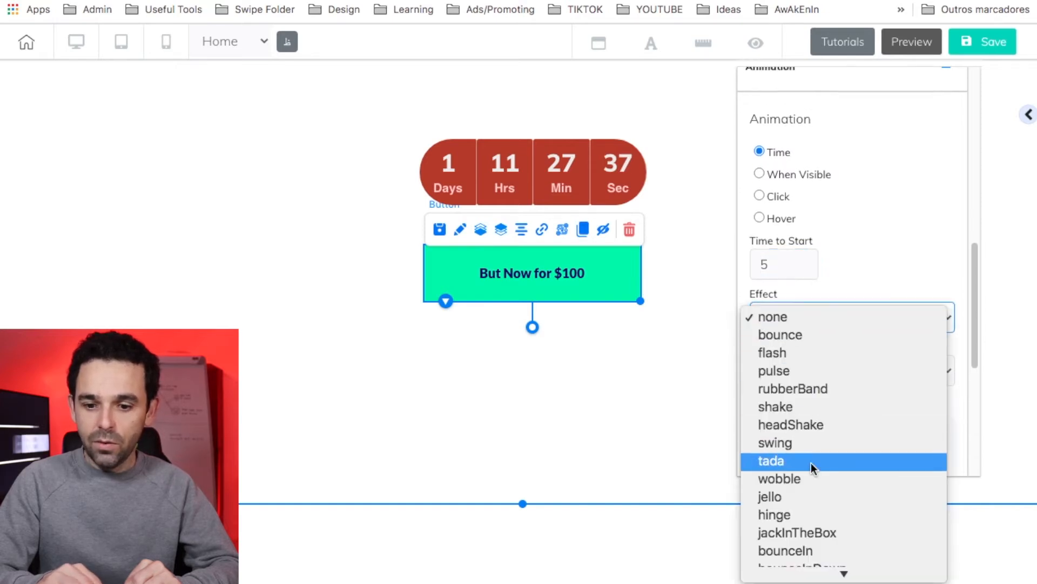
pyautogui.scroll(-3, 812, 462)
pyautogui.scroll(-2, 812, 465)
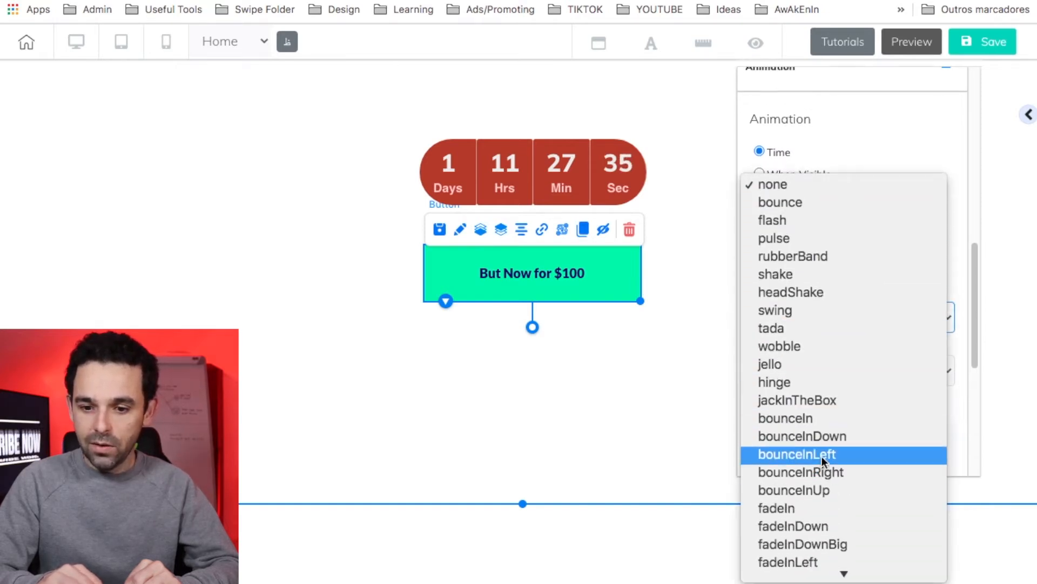
pyautogui.scroll(-4, 822, 456)
pyautogui.scroll(-10, 822, 456)
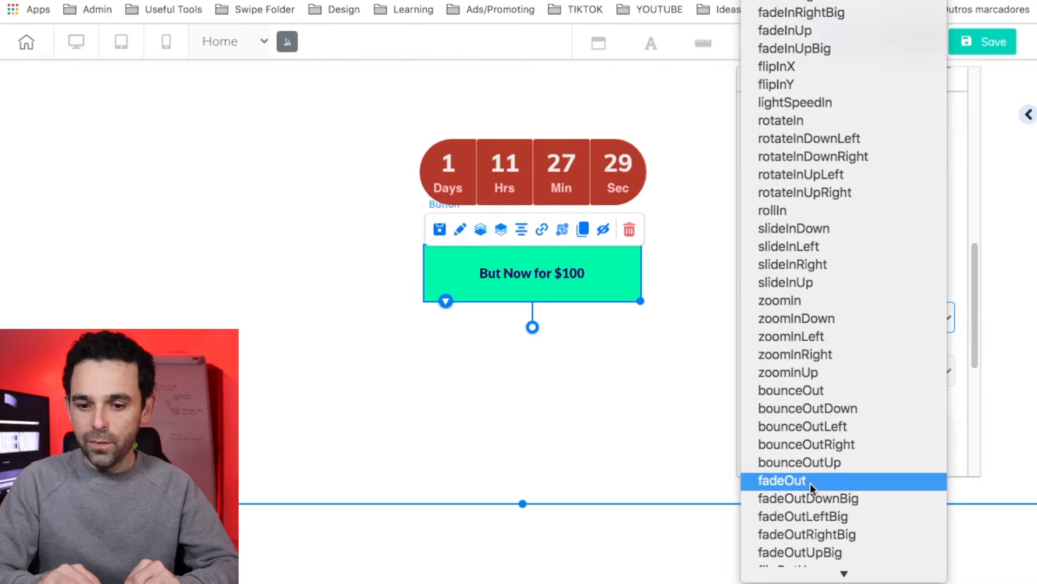
pyautogui.click(790, 482)
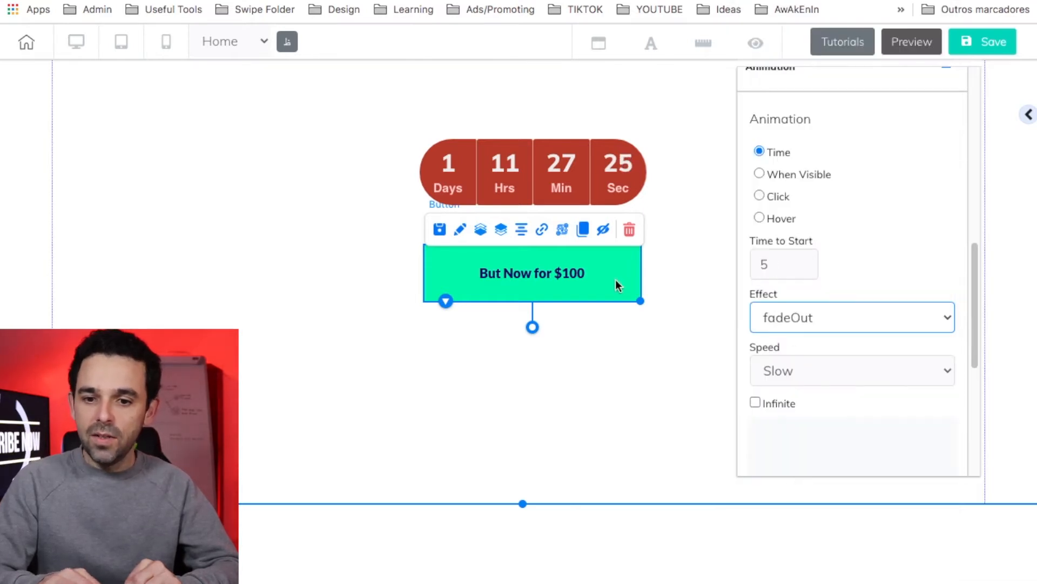
pyautogui.click(775, 261)
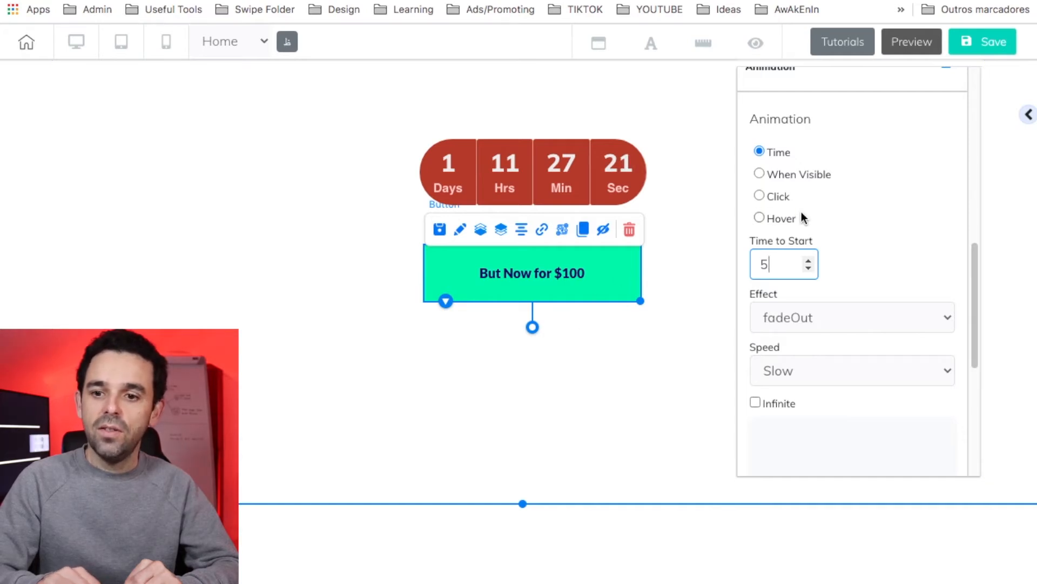
pyautogui.scroll(10, 802, 214)
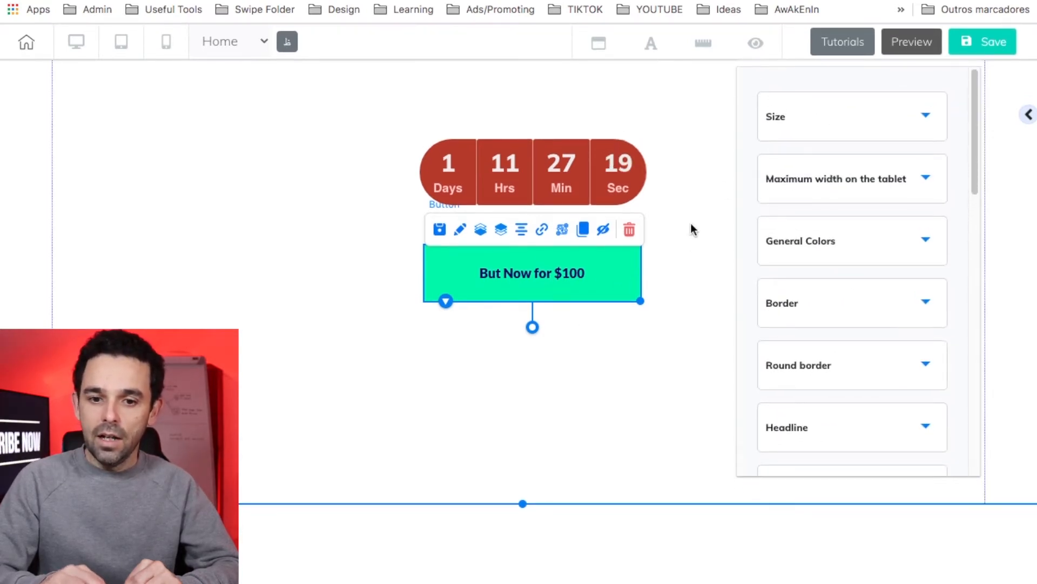
pyautogui.click(724, 210)
pyautogui.click(565, 181)
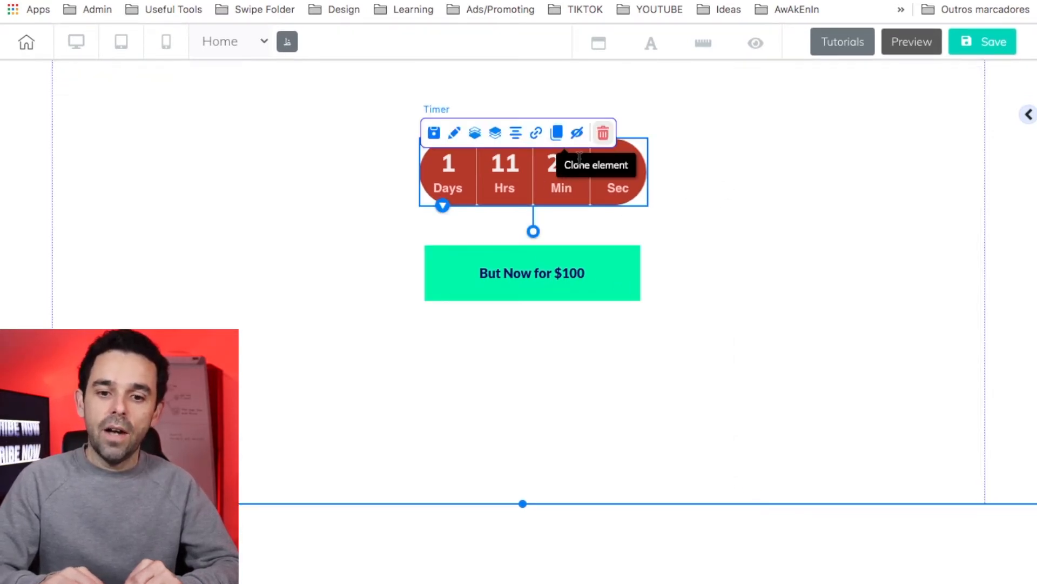
pyautogui.click(721, 227)
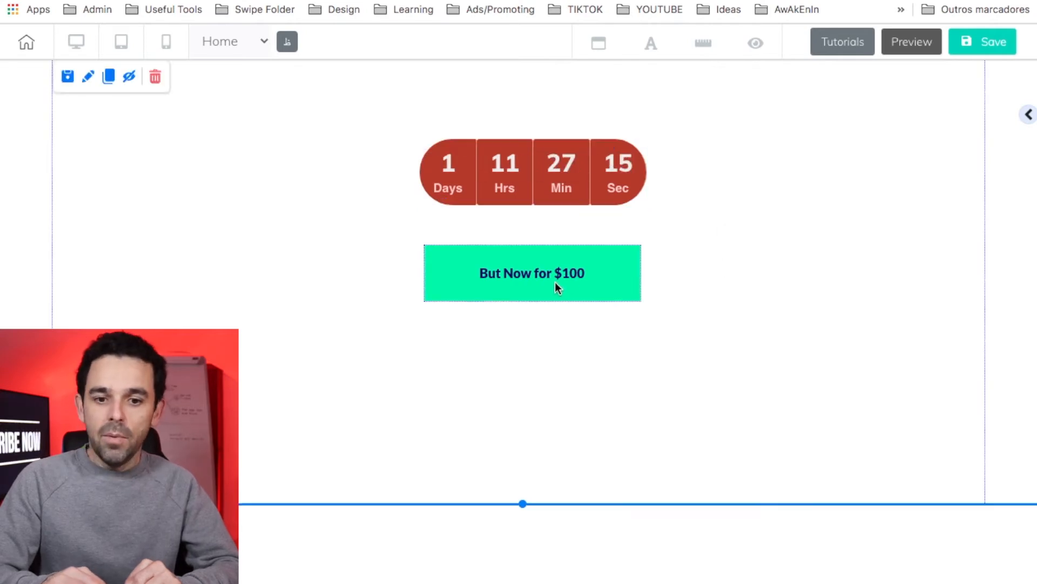
pyautogui.click(558, 285)
pyautogui.click(680, 302)
pyautogui.click(591, 273)
pyautogui.click(729, 225)
pyautogui.click(908, 47)
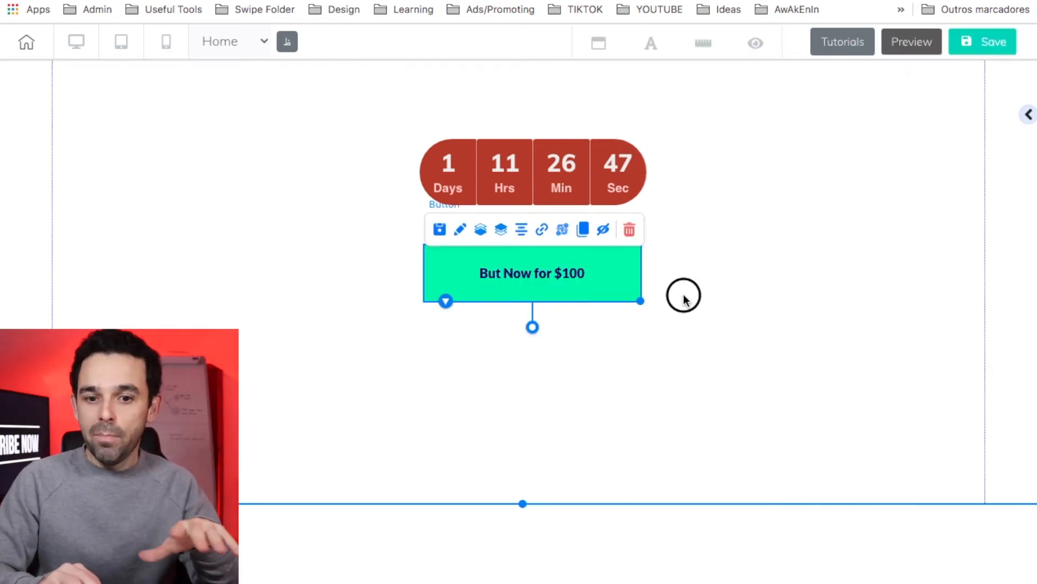
pyautogui.click(747, 293)
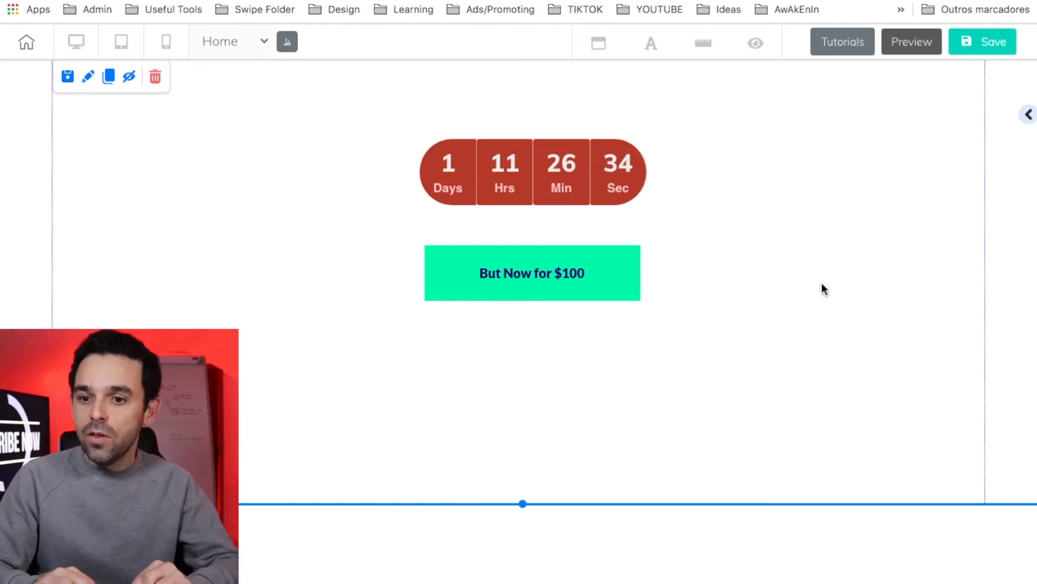
# - Add a second rectangular green Register Now button below the "But Now for $100" button
pyautogui.click(1028, 117)
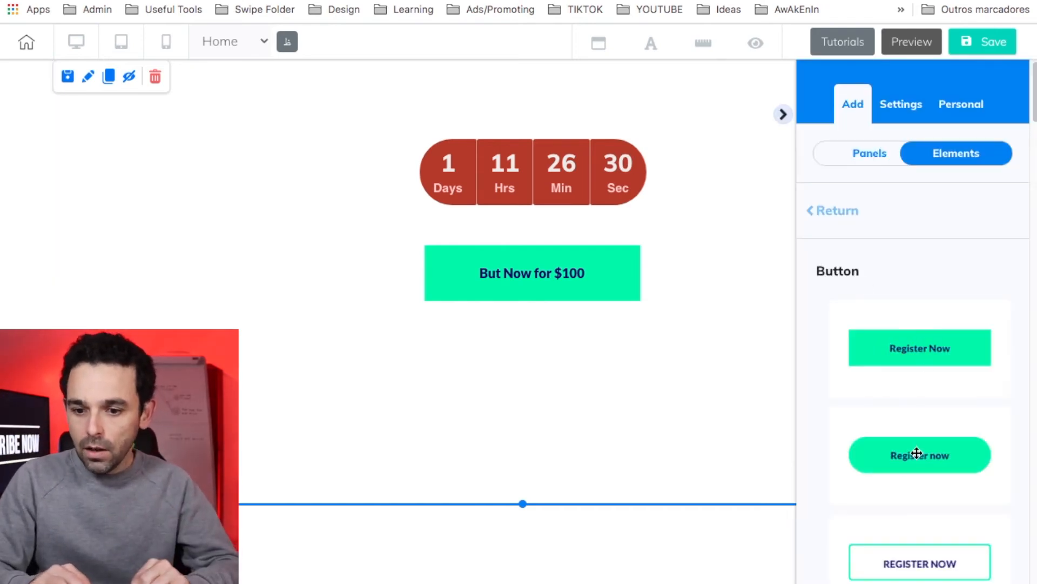
pyautogui.scroll(-4, 922, 448)
pyautogui.scroll(3, 924, 452)
pyautogui.moveTo(953, 326); pyautogui.dragTo(641, 355)
pyautogui.click(565, 348)
pyautogui.click(721, 352)
# - Change the headline text of the lower green Register Now button to "Buy Now fot $149"
pyautogui.click(629, 345)
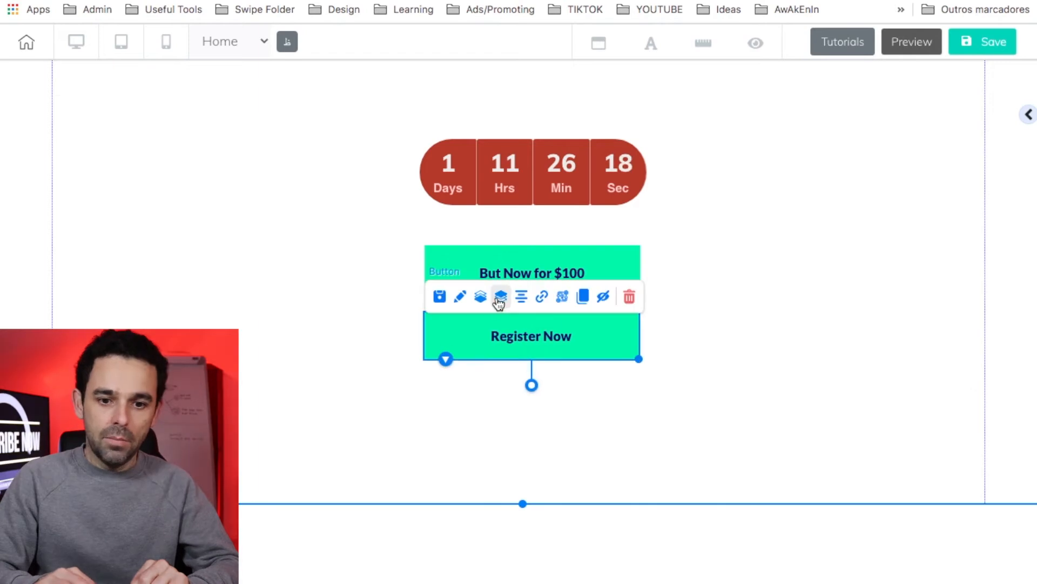
pyautogui.click(459, 296)
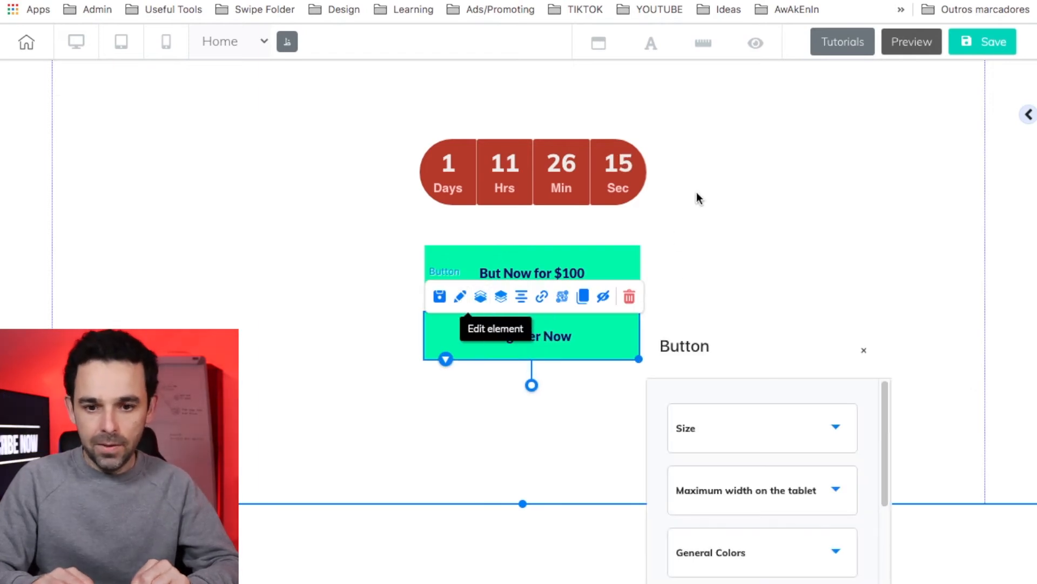
pyautogui.scroll(-4, 806, 351)
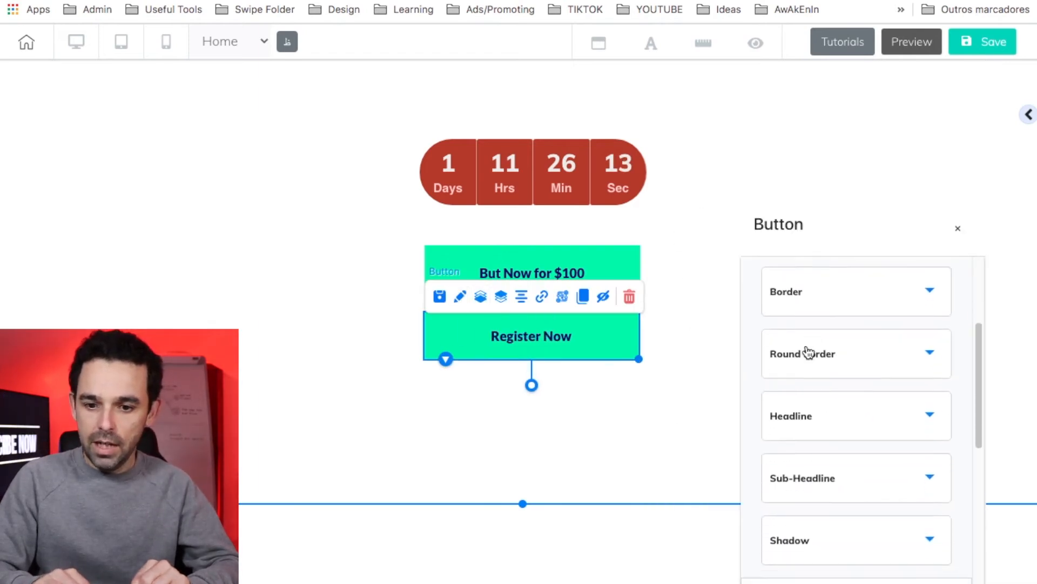
pyautogui.click(811, 430)
pyautogui.tripleClick(771, 488)
pyautogui.write('Buy ')
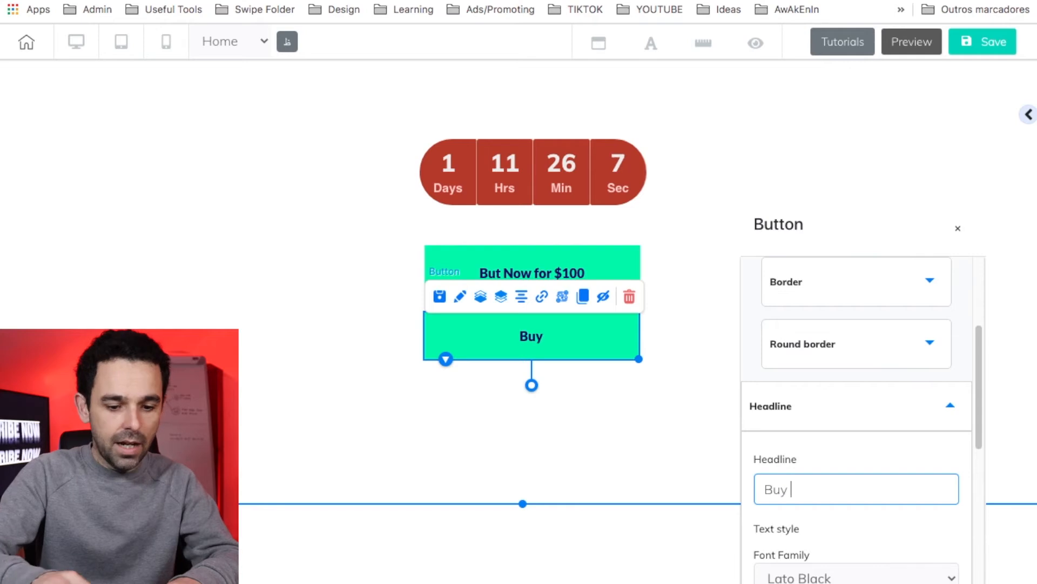
pyautogui.write('Now fot')
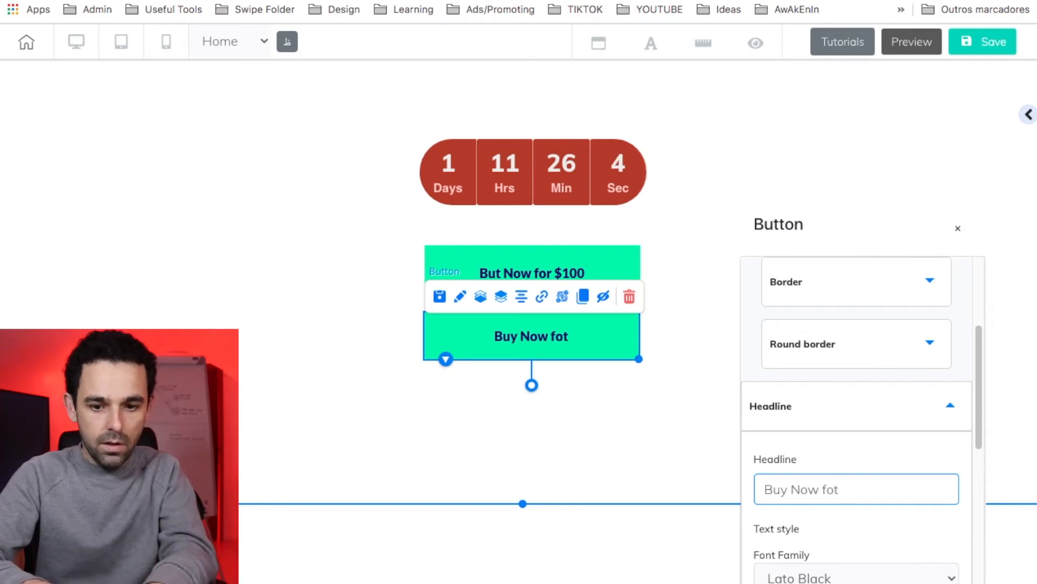
pyautogui.write(' $')
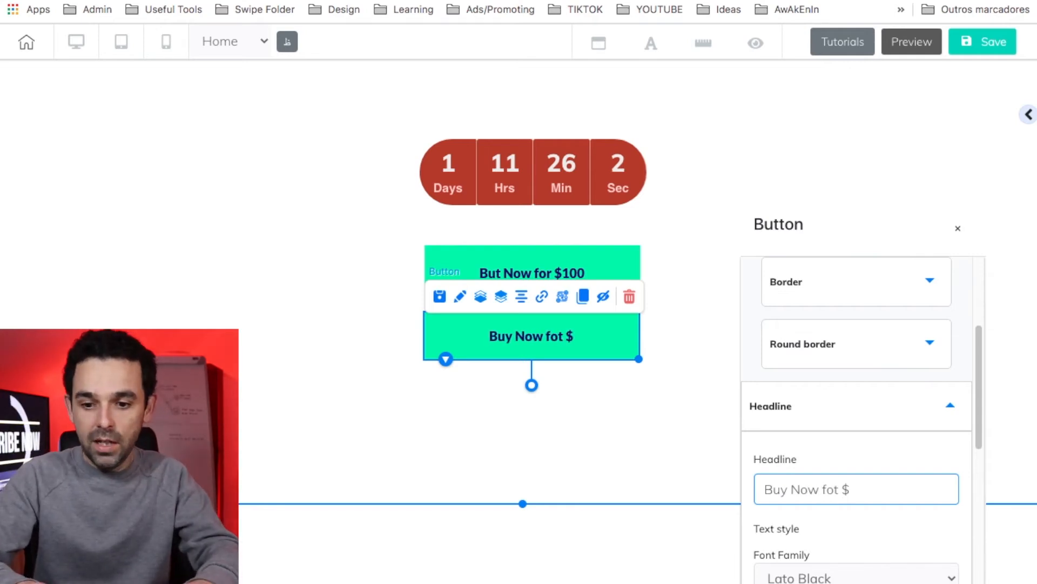
pyautogui.write('149')
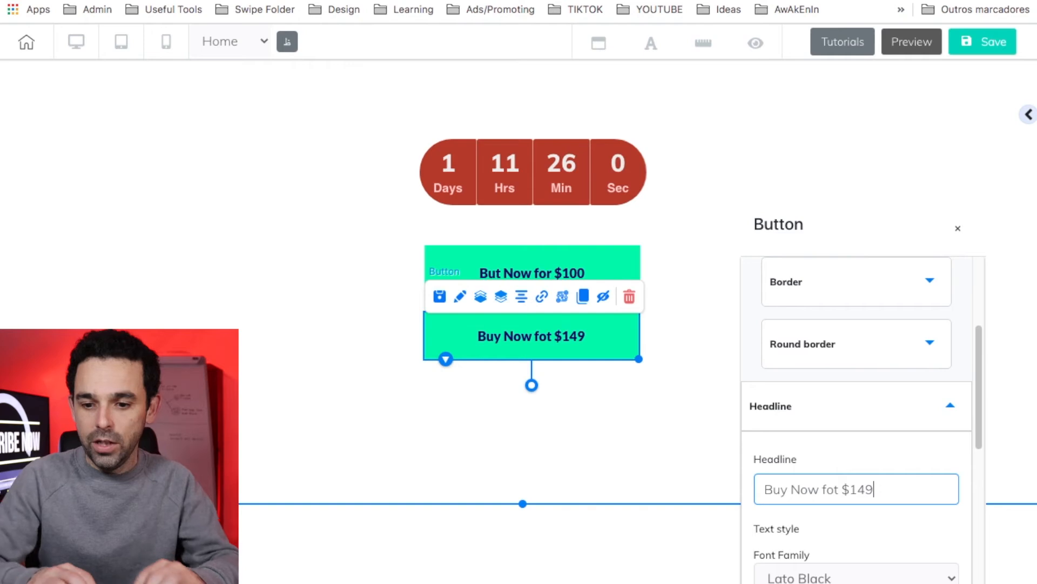
pyautogui.click(961, 227)
pyautogui.click(590, 339)
pyautogui.click(573, 275)
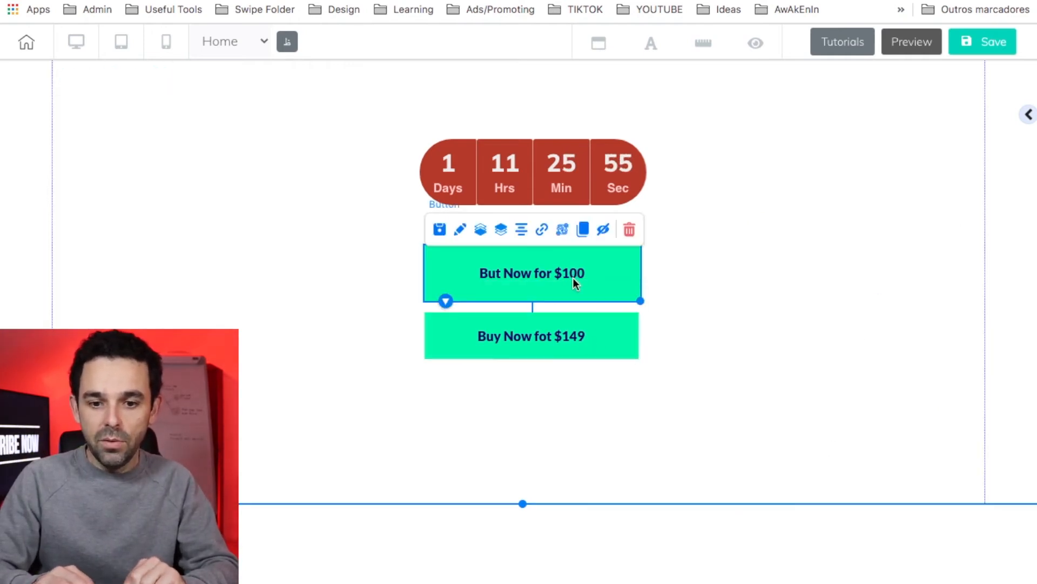
pyautogui.click(587, 337)
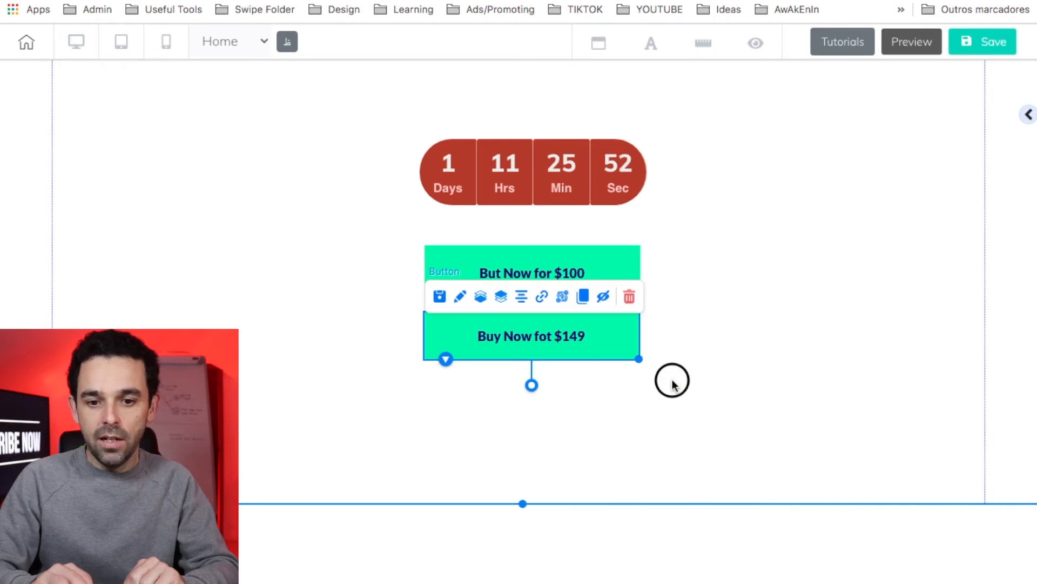
pyautogui.click(673, 385)
# - In the "Buy Now fot $149" button's animation settings, set the time to start to 5 for the Time trigger
pyautogui.click(582, 335)
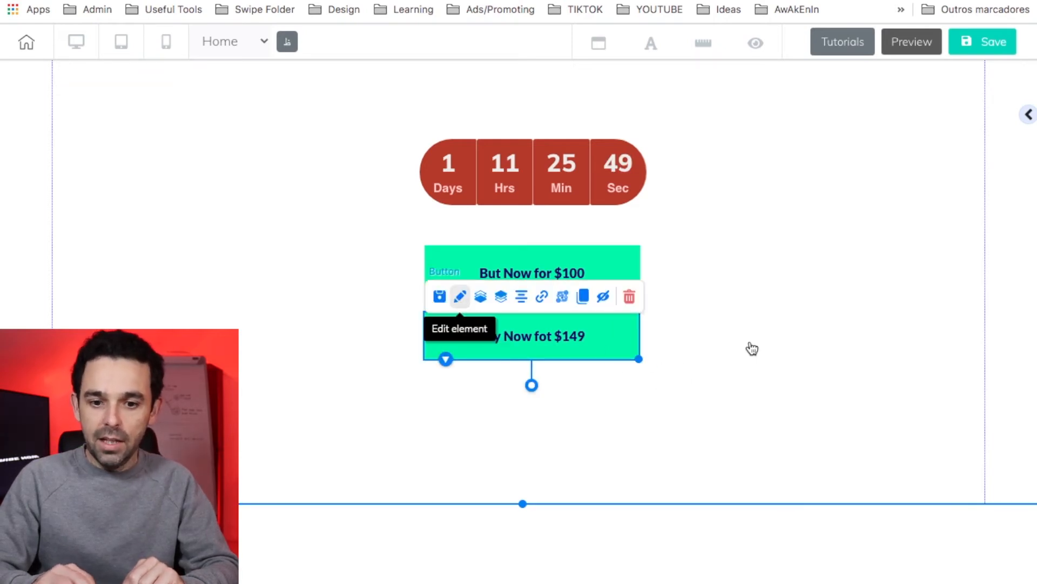
pyautogui.scroll(-2, 839, 294)
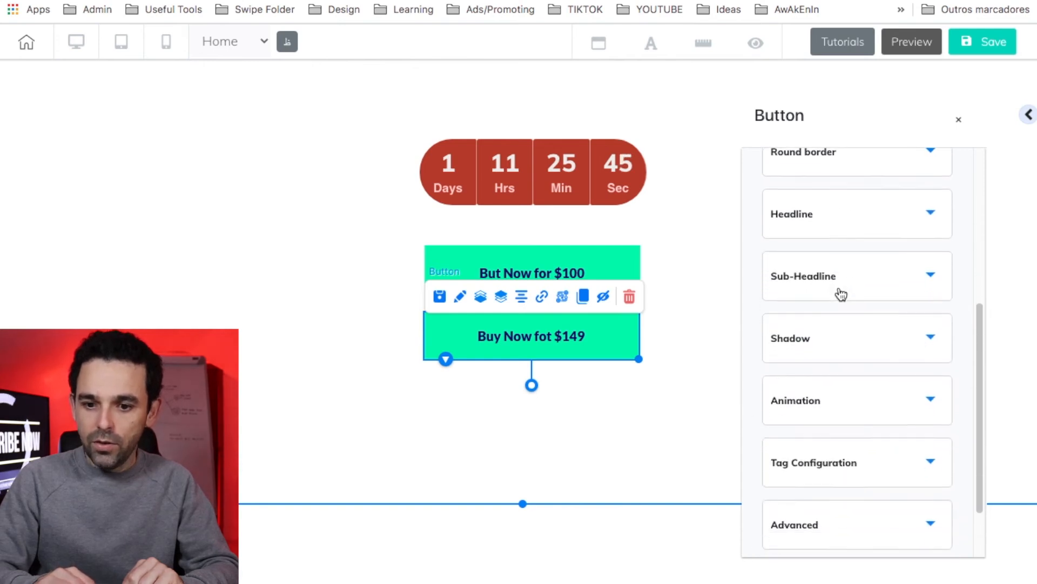
pyautogui.click(836, 382)
pyautogui.scroll(-2, 838, 386)
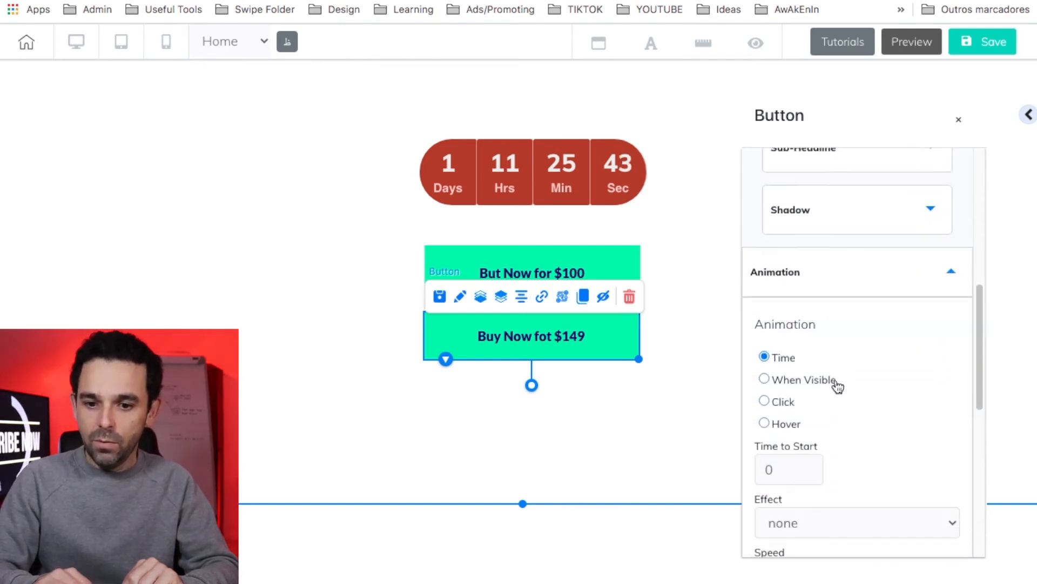
pyautogui.scroll(-2, 837, 384)
pyautogui.moveTo(793, 356); pyautogui.dragTo(742, 361)
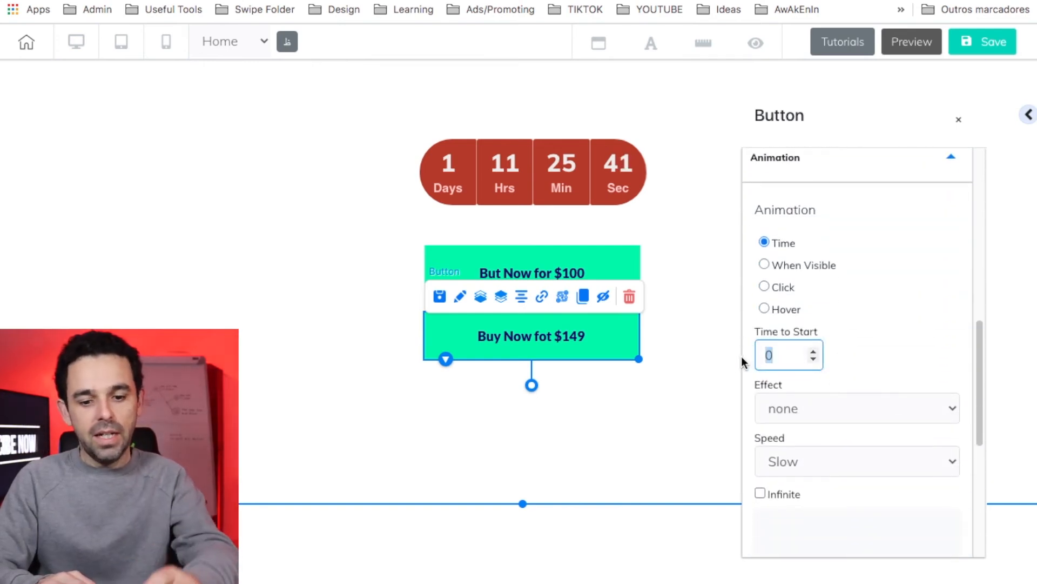
pyautogui.write('5')
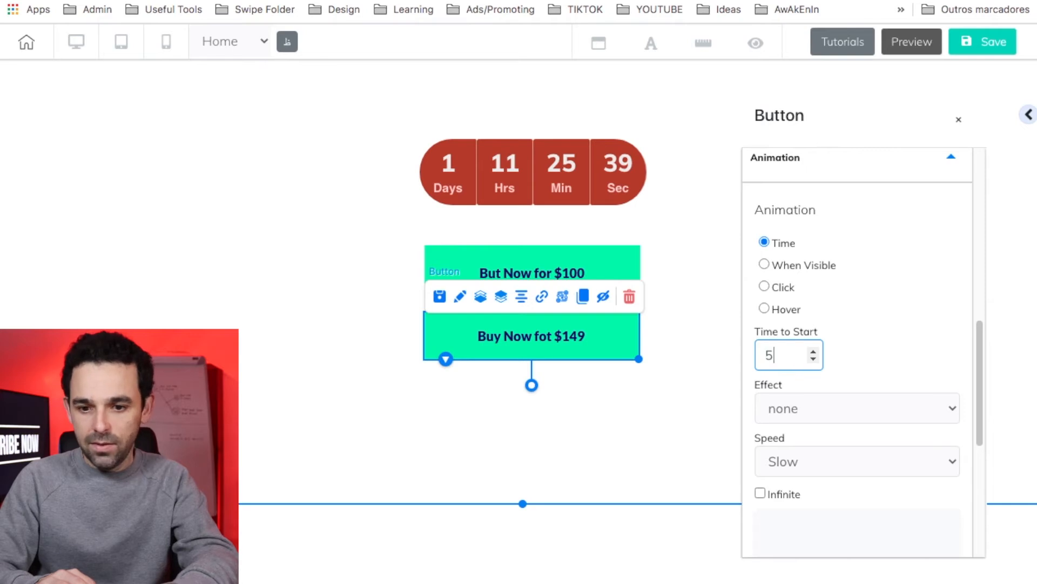
# - Set the animation effect of the "Buy Now fot $149" button to fadeIn
pyautogui.scroll(-2, 790, 411)
pyautogui.scroll(1, 790, 412)
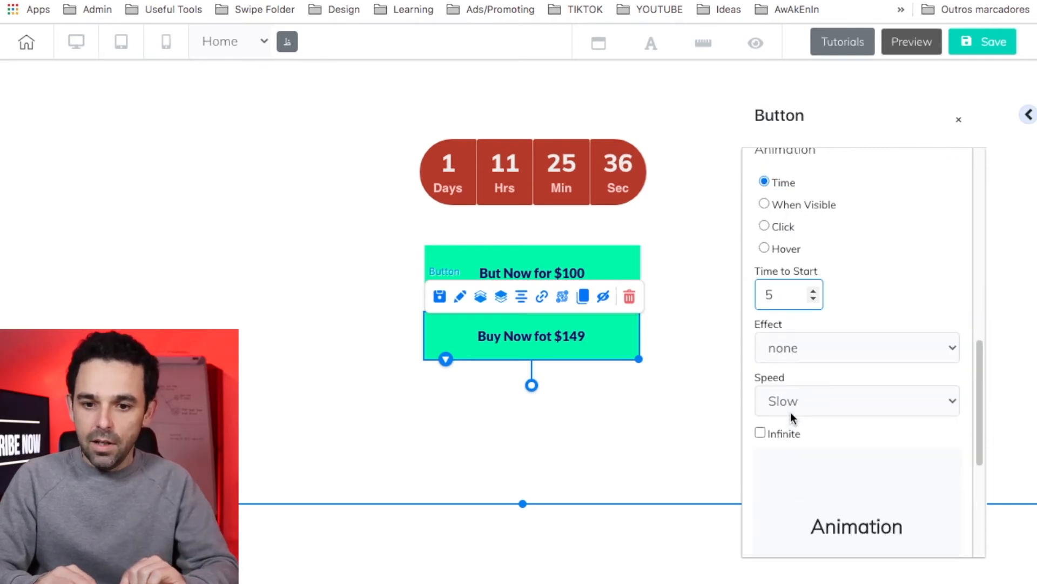
pyautogui.click(803, 349)
pyautogui.scroll(-5, 799, 491)
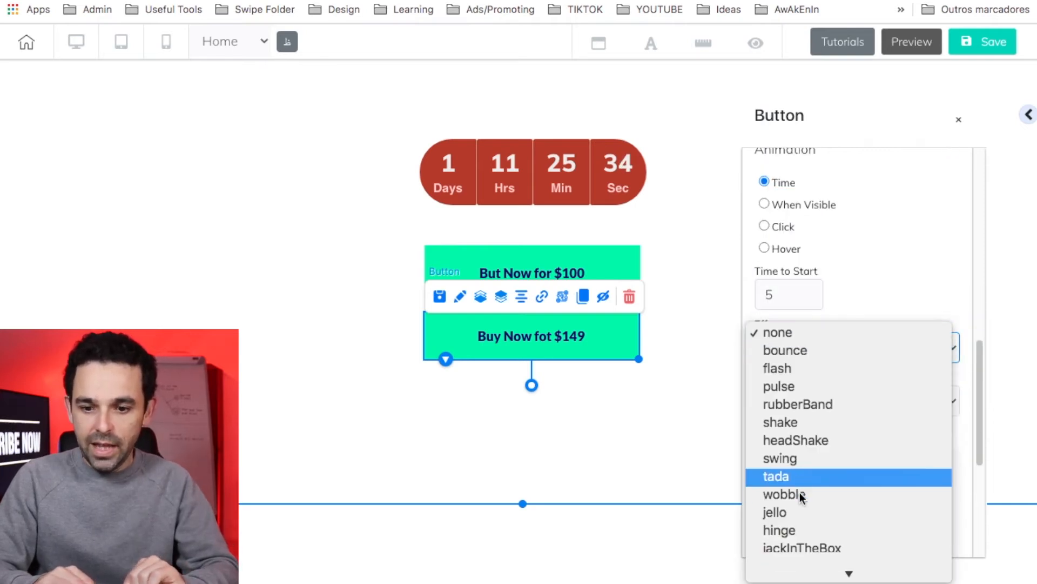
pyautogui.scroll(-6, 800, 492)
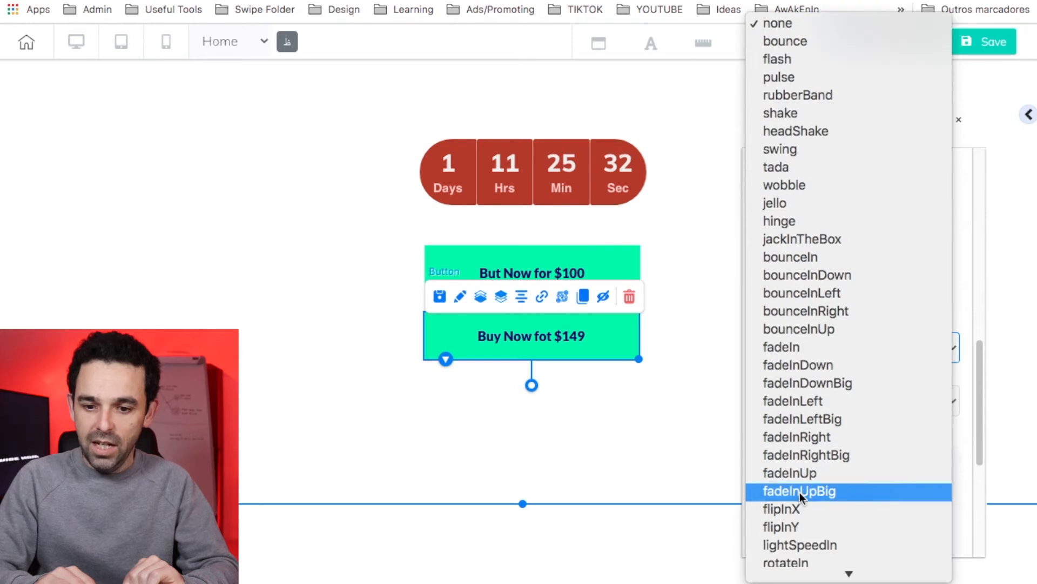
pyautogui.scroll(3, 810, 165)
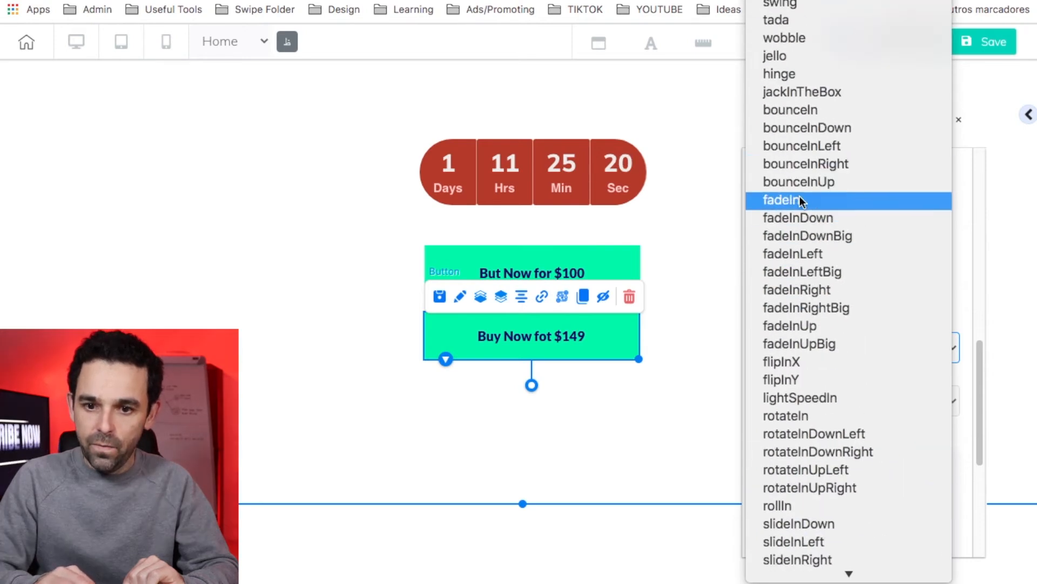
pyautogui.click(830, 204)
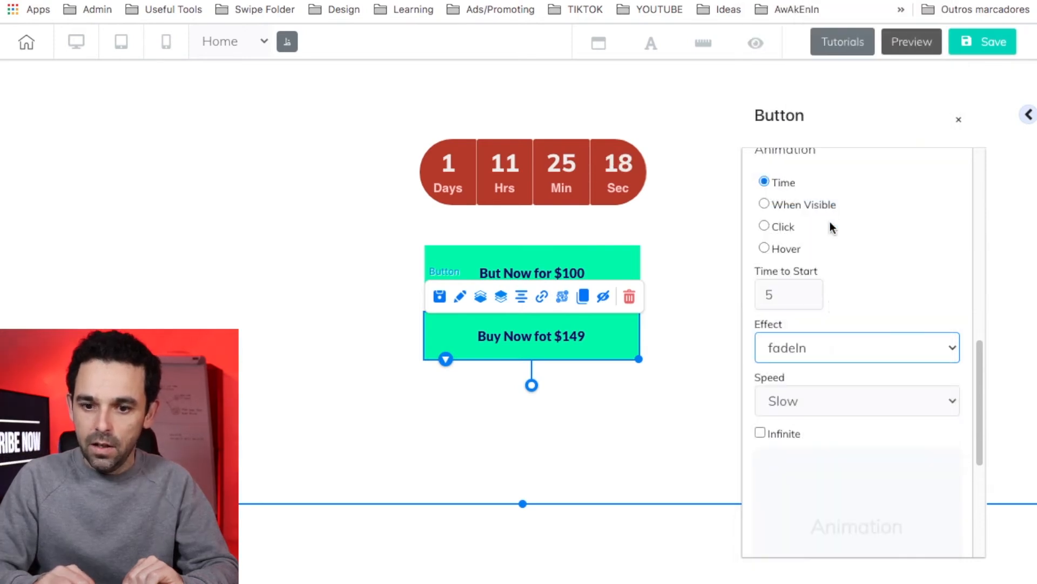
pyautogui.click(665, 352)
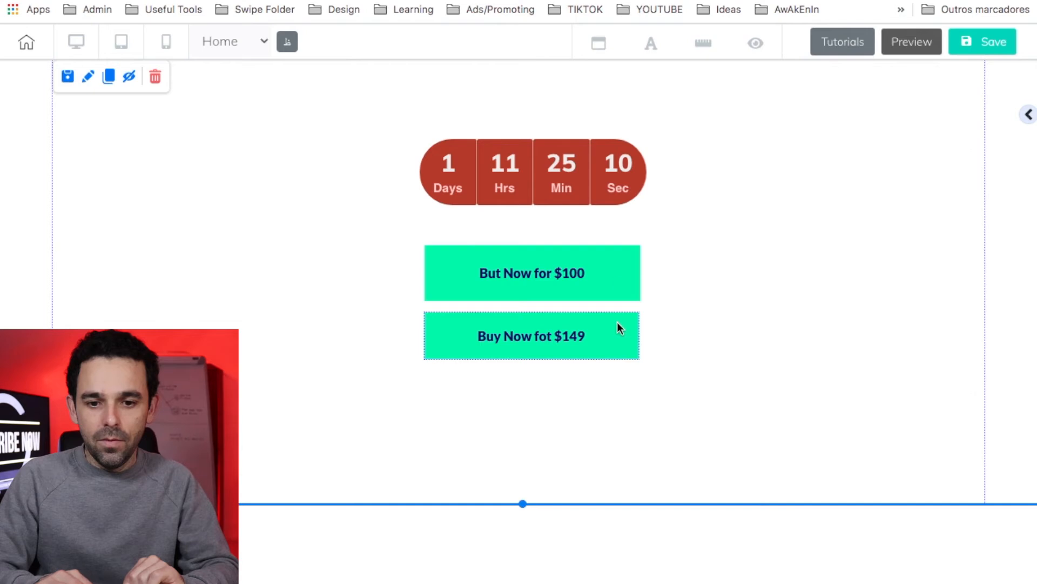
# - Change the background color of the "Buy Now fot $149" button to orange
pyautogui.click(618, 273)
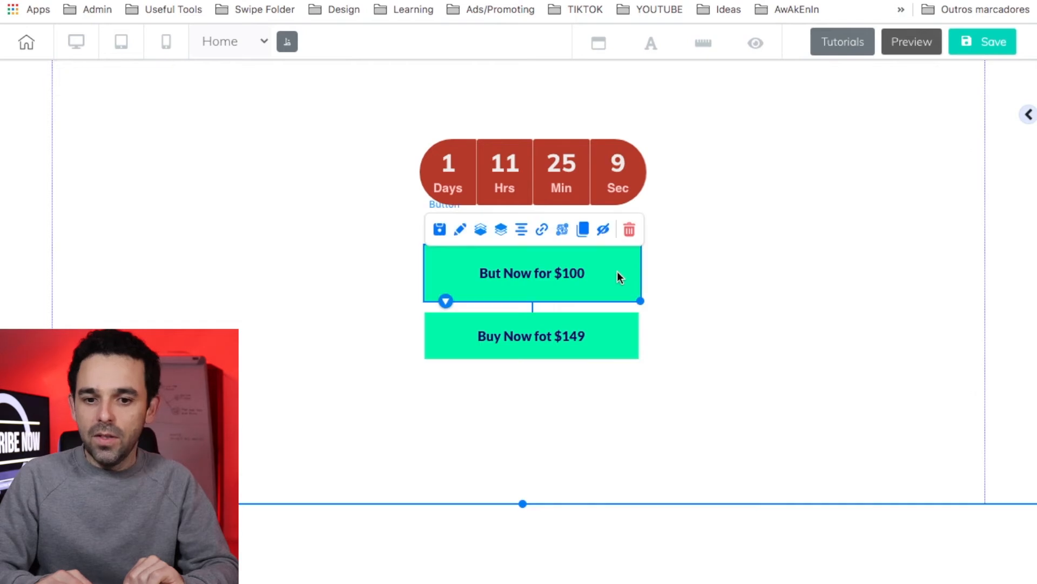
pyautogui.click(605, 339)
pyautogui.click(462, 300)
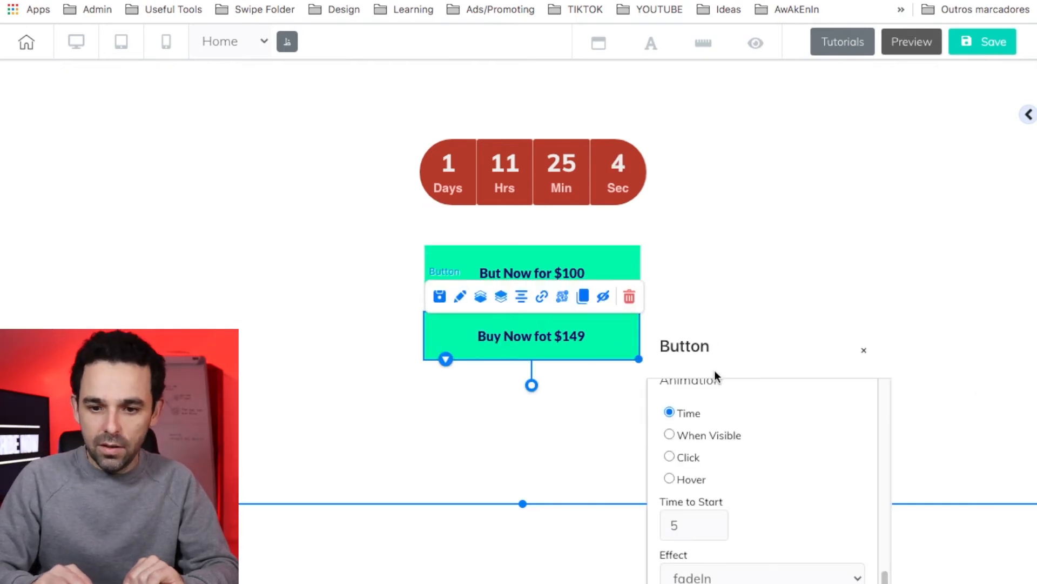
pyautogui.scroll(5, 729, 472)
pyautogui.scroll(10, 732, 455)
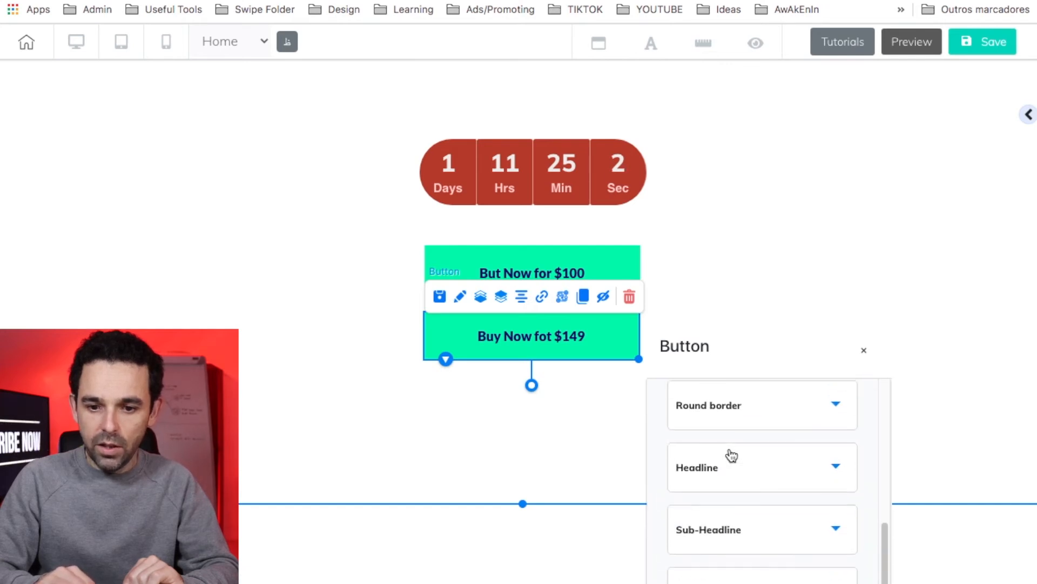
pyautogui.click(691, 416)
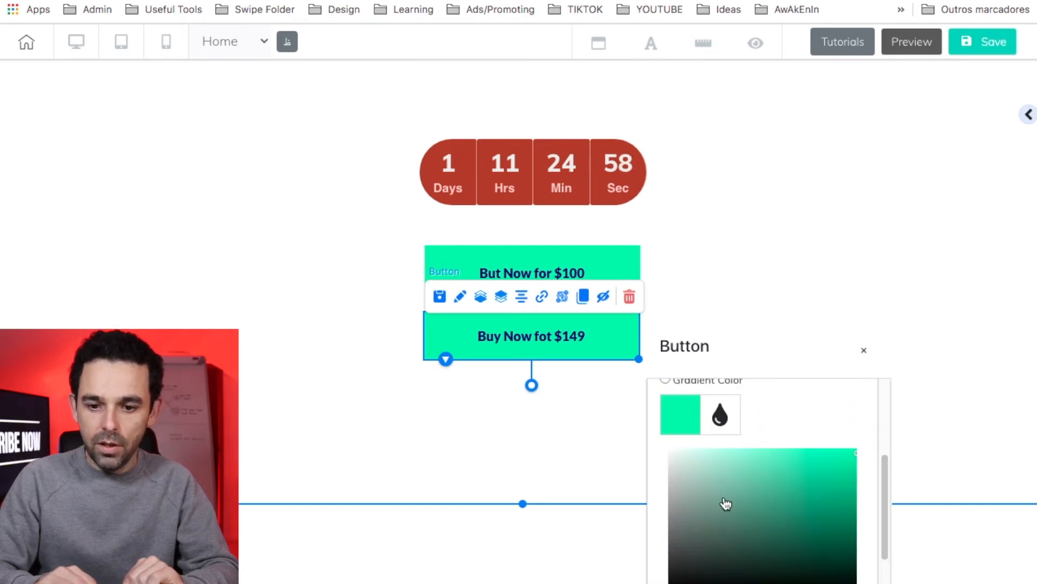
pyautogui.scroll(-3, 724, 504)
pyautogui.click(681, 479)
pyautogui.scroll(3, 756, 443)
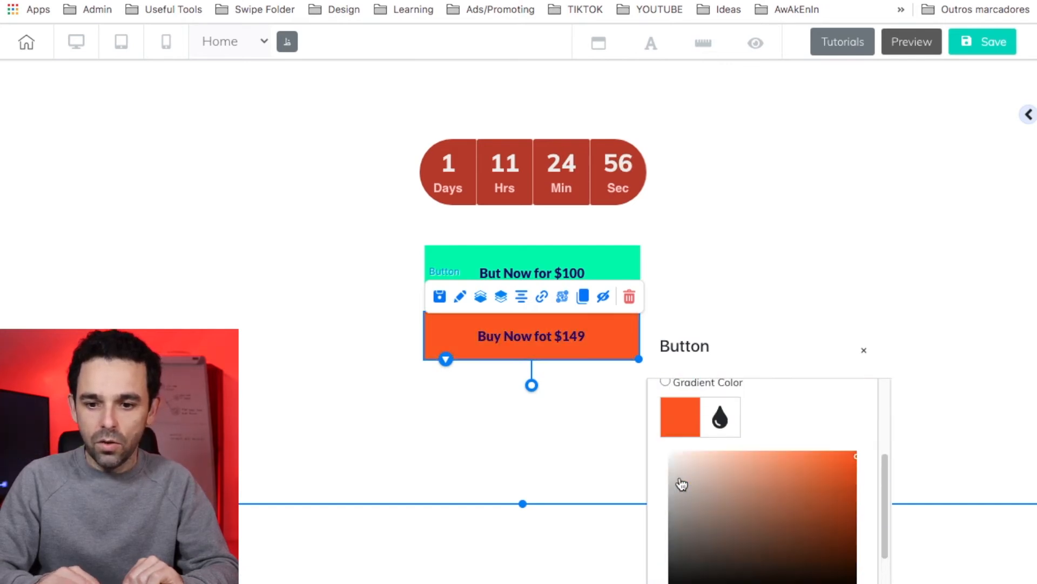
pyautogui.click(863, 351)
pyautogui.click(731, 270)
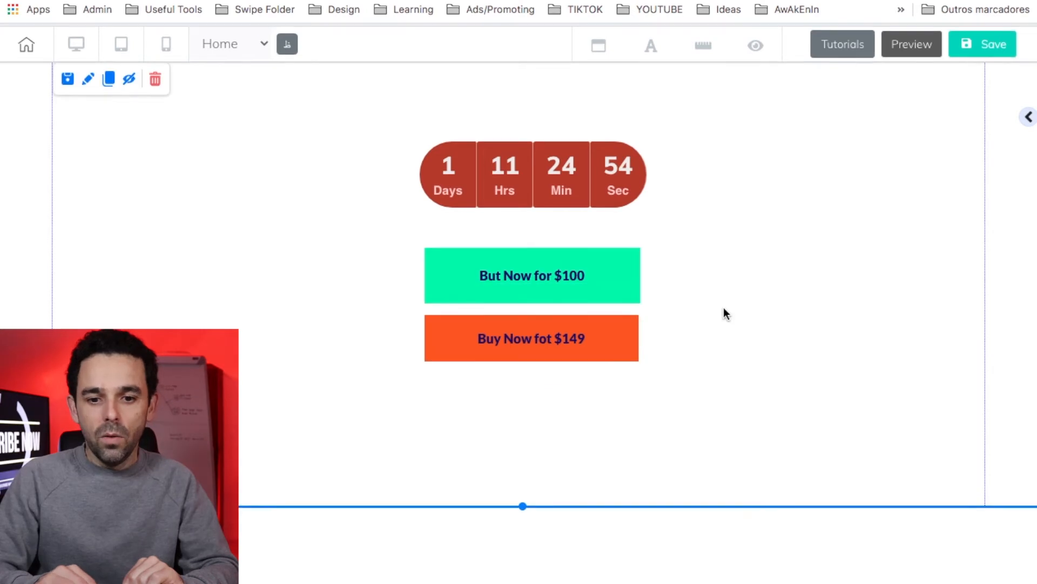
# - Resize the orange $149 button to match the green $100 button, stack it directly over it, and preview the page
pyautogui.click(626, 332)
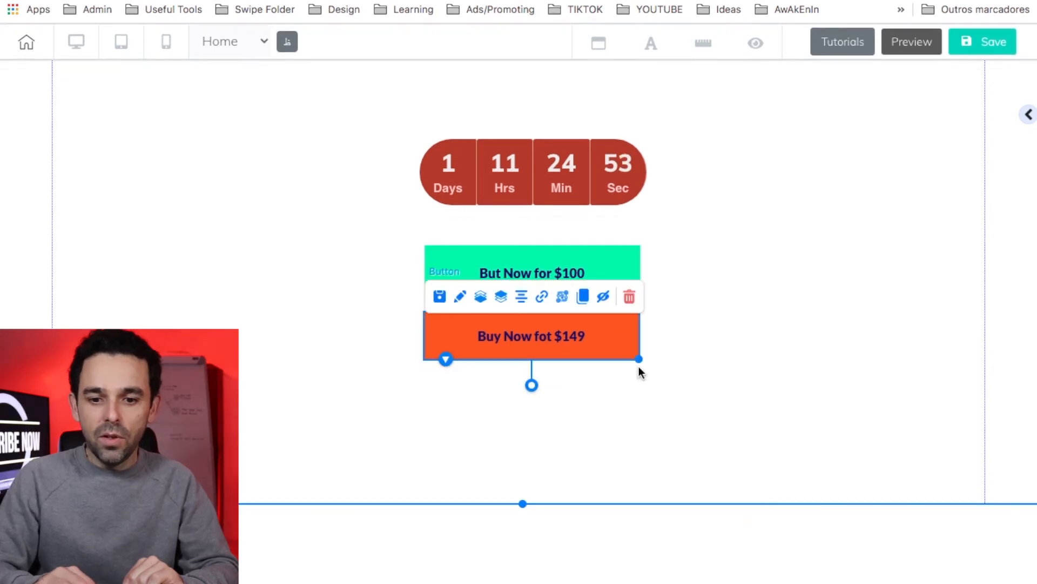
pyautogui.click(687, 366)
pyautogui.moveTo(611, 350); pyautogui.dragTo(610, 281)
pyautogui.click(690, 313)
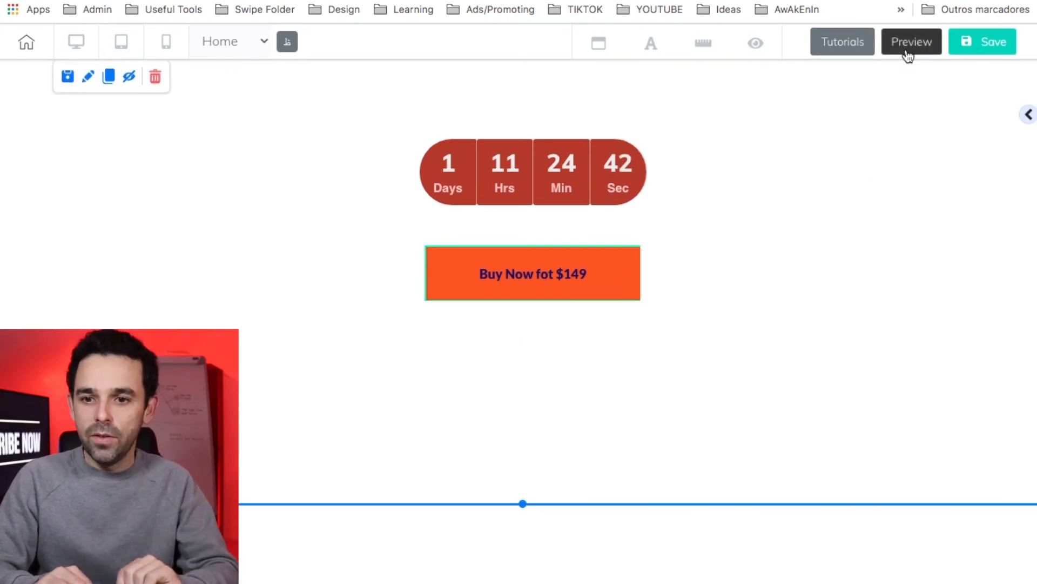
pyautogui.click(906, 49)
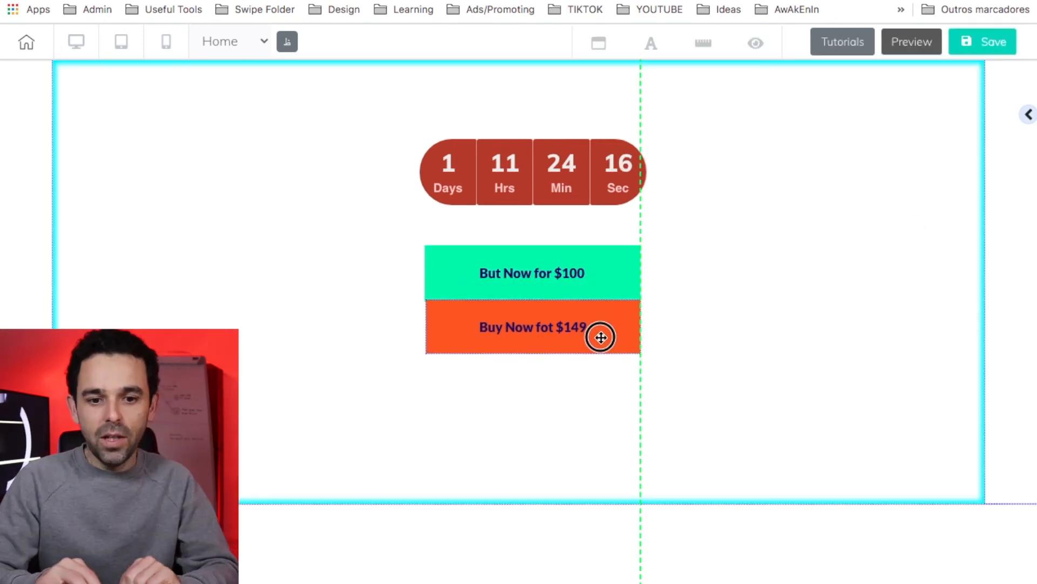
# - Move the orange $149 button back below the green $100 button
pyautogui.click(720, 268)
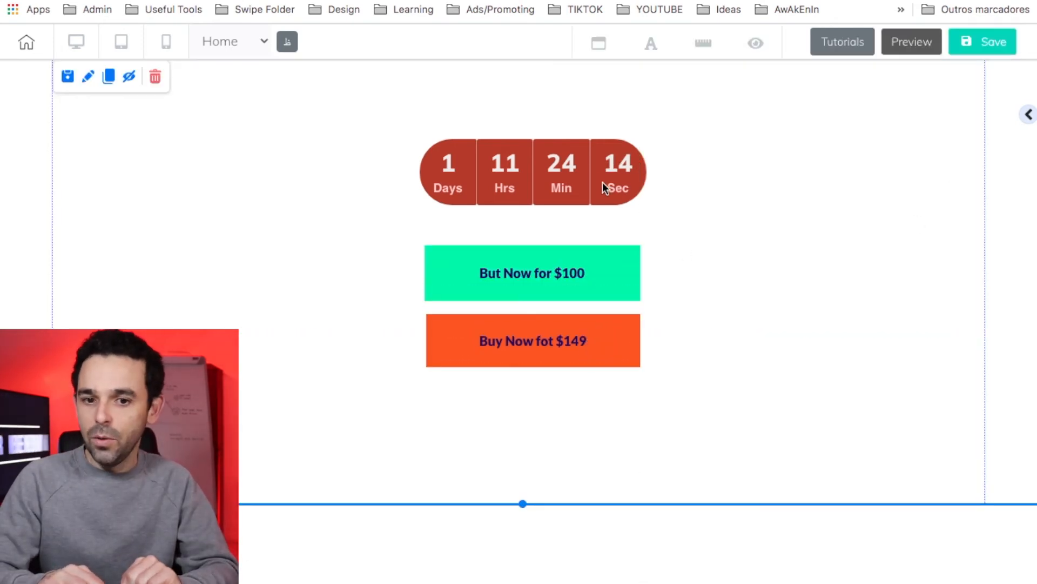
pyautogui.click(574, 162)
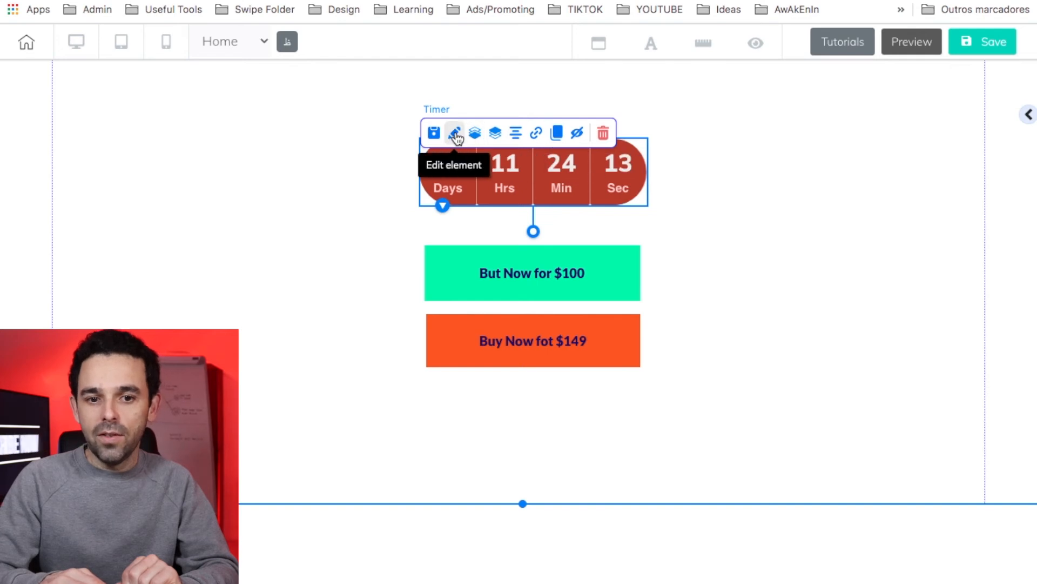
pyautogui.click(685, 238)
pyautogui.click(562, 184)
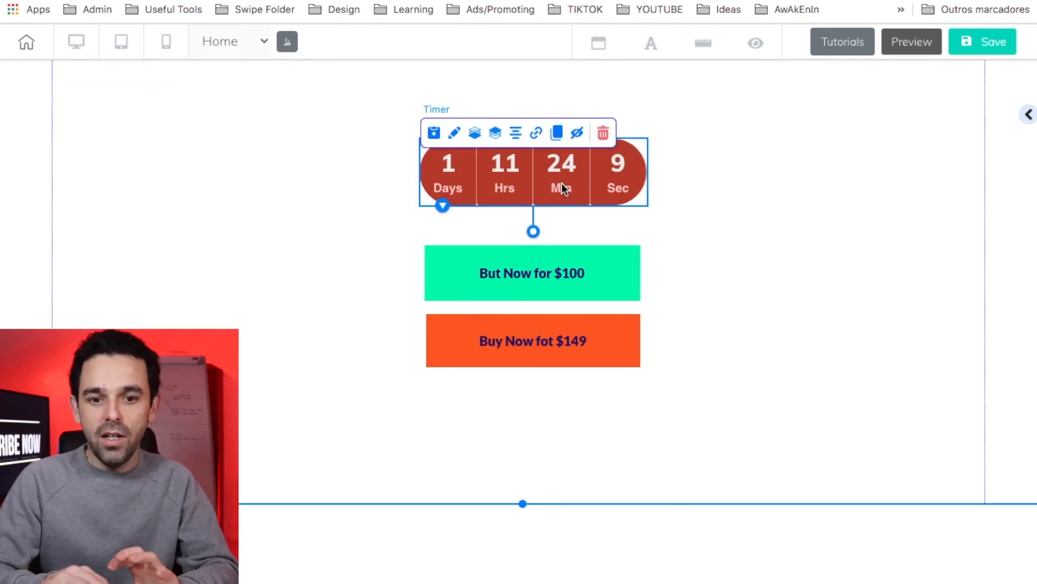
# - Open the time to start in the green "But Now for $100" button's animation settings for editing
pyautogui.click(577, 271)
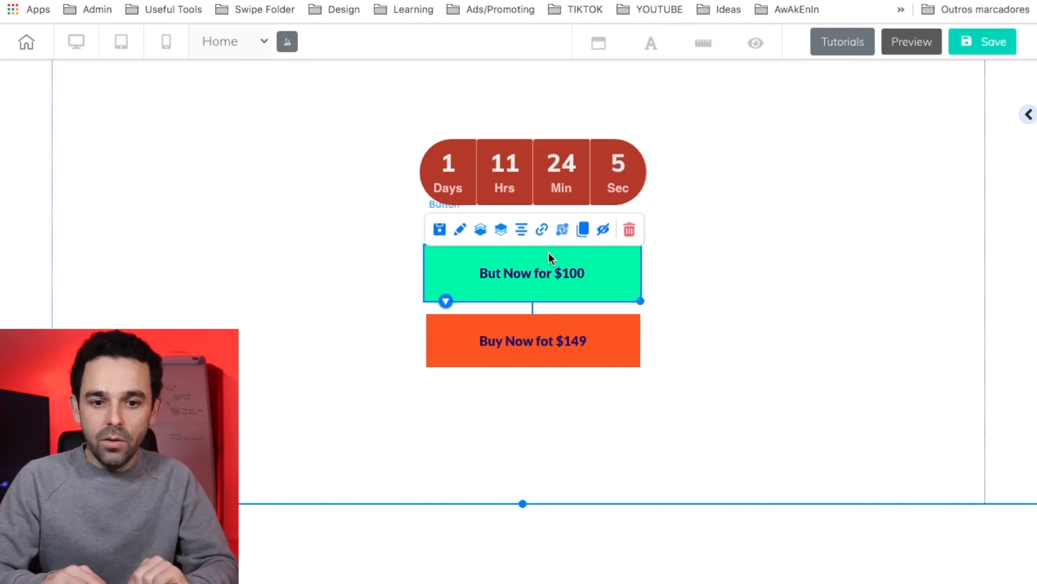
pyautogui.click(461, 232)
pyautogui.click(772, 442)
pyautogui.scroll(-4, 772, 443)
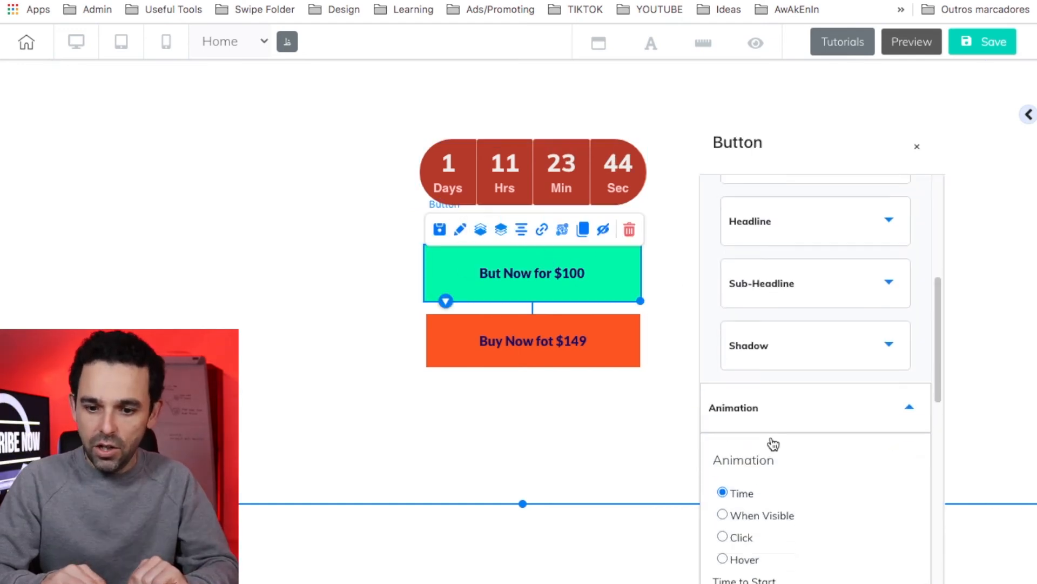
pyautogui.scroll(-2, 781, 457)
pyautogui.click(749, 344)
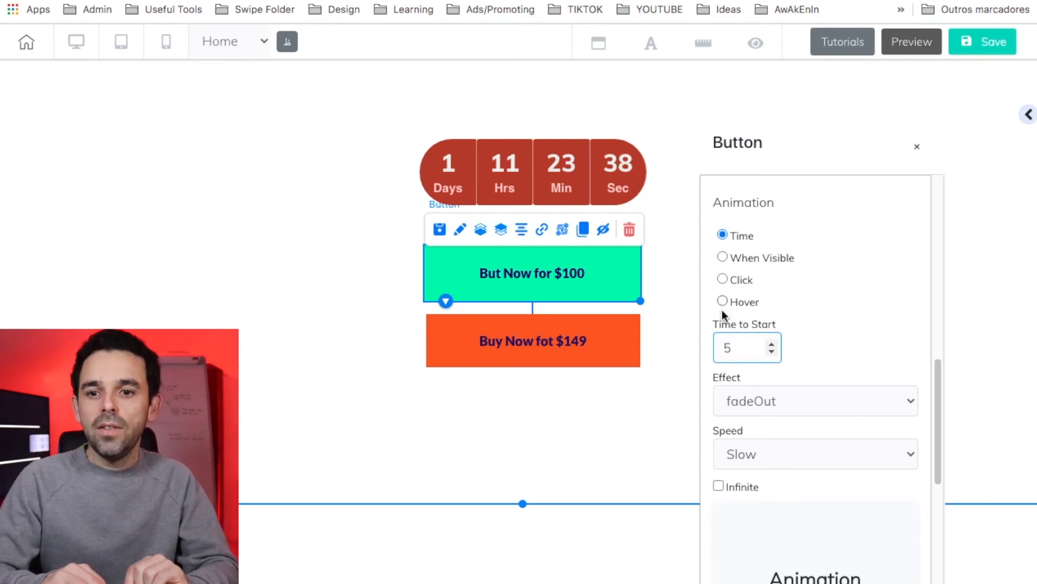
# - Switch to a Google page in the browser and search for "30 minutes in seconds" to convert the delay
pyautogui.click(911, 41)
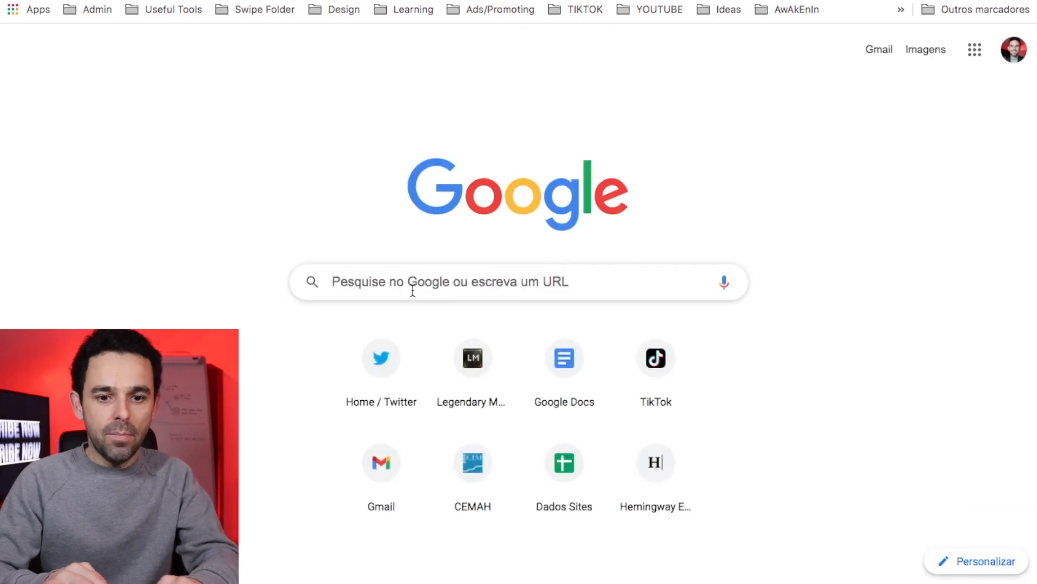
pyautogui.click(412, 287)
pyautogui.write('30 ')
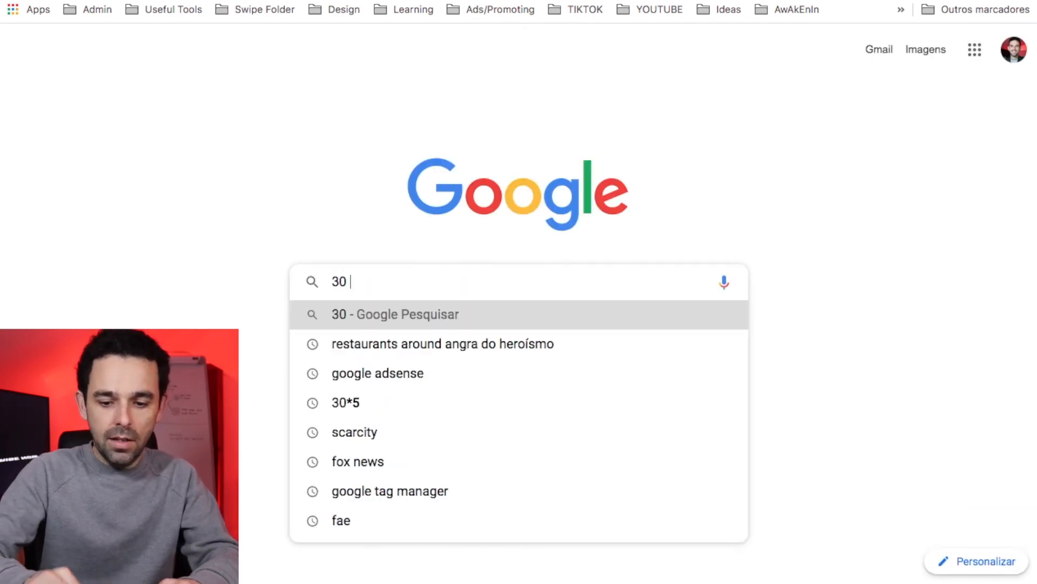
pyautogui.write('minutes i')
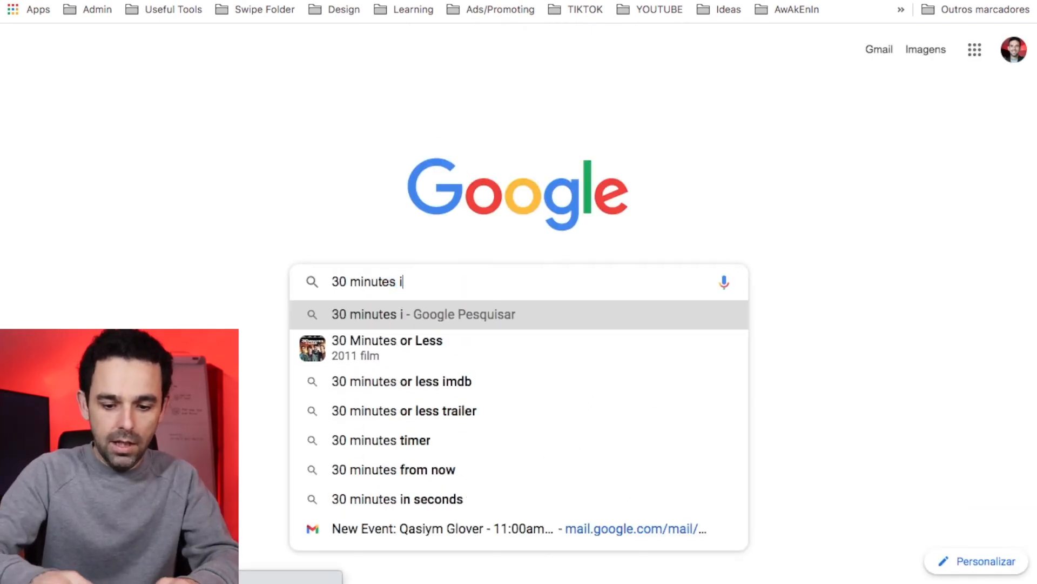
pyautogui.write('n seconds')
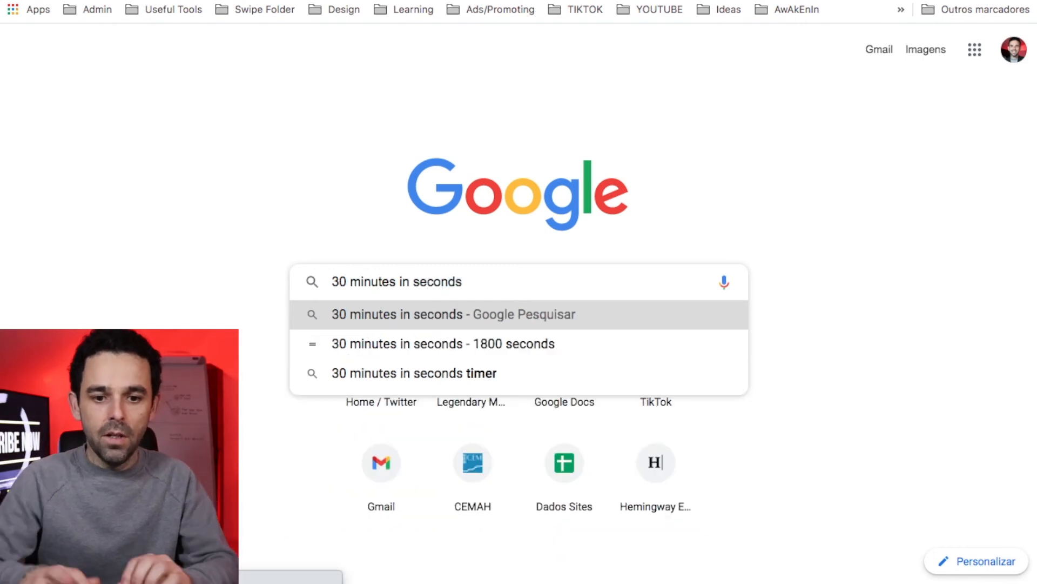
pyautogui.press('Return')
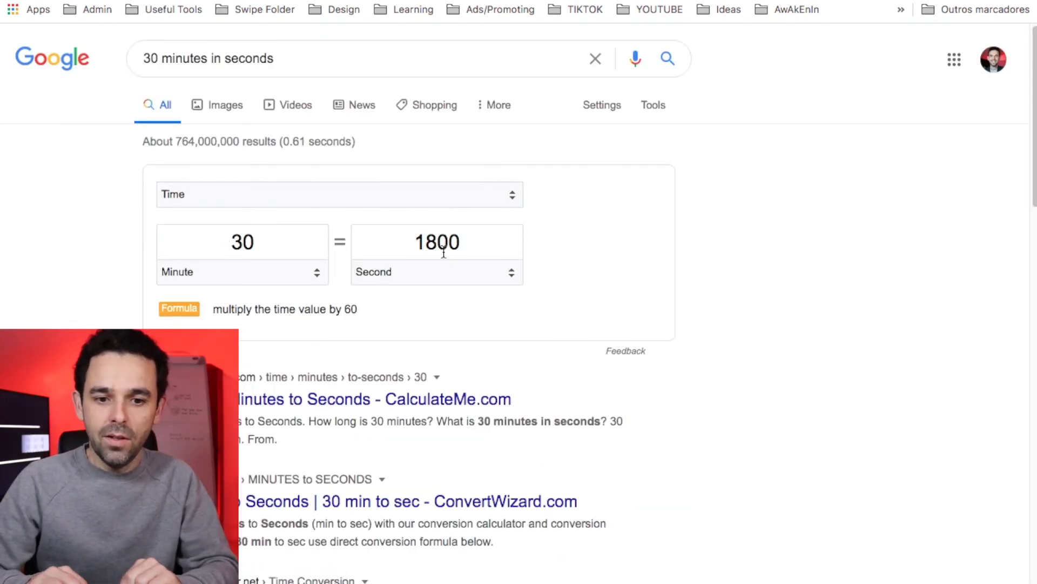
pyautogui.click(443, 246)
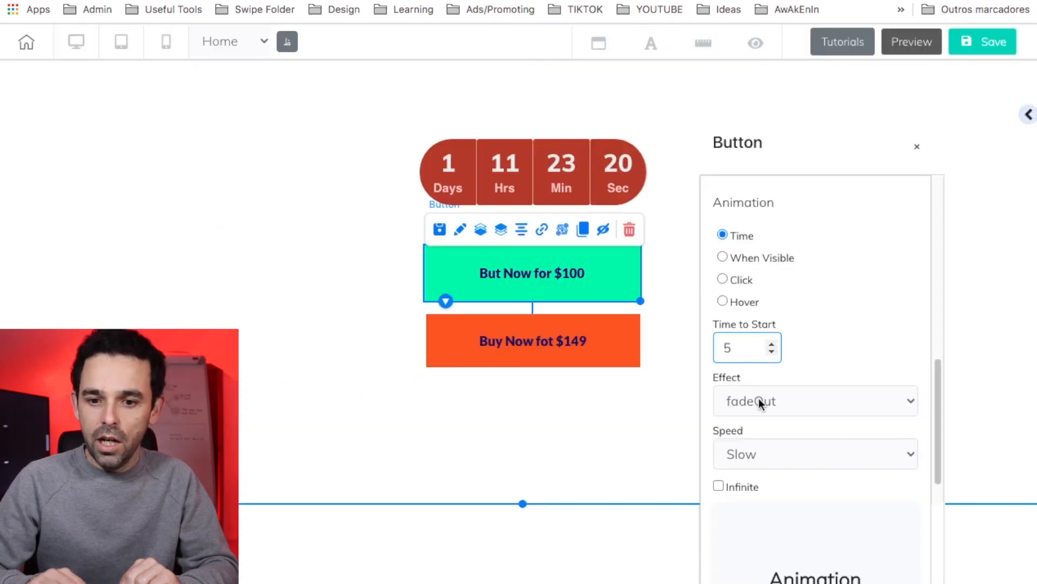
# - Set the time to start of the green $100 button's fadeOut animation to 1800 and close its settings
pyautogui.moveTo(741, 347); pyautogui.dragTo(680, 350)
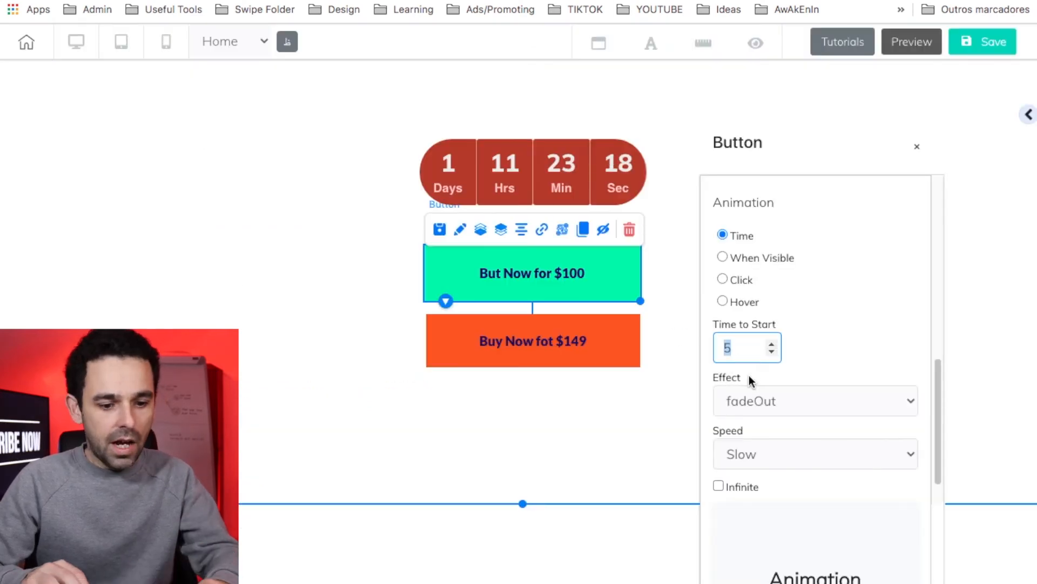
pyautogui.write('1800')
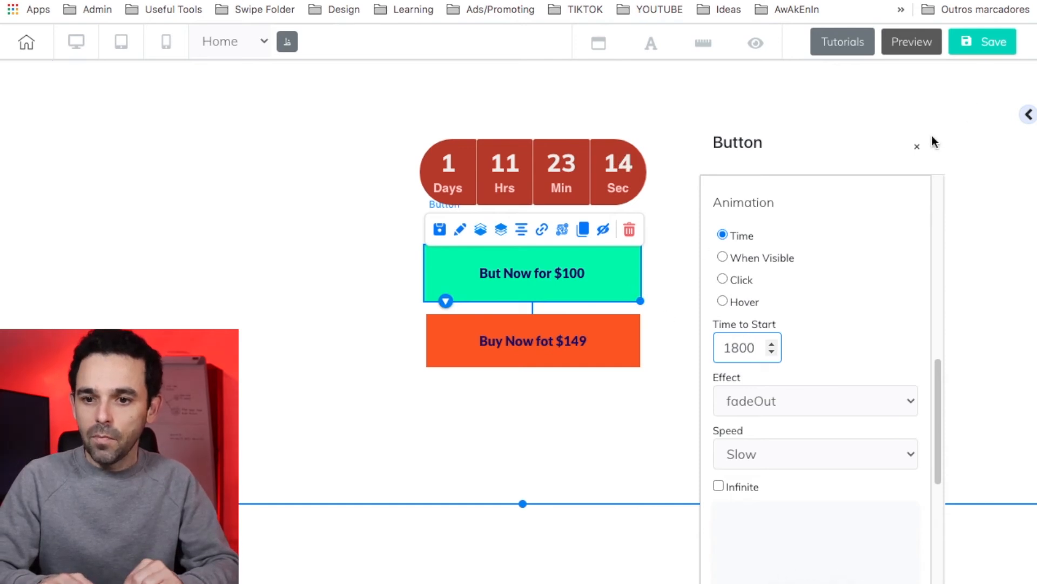
pyautogui.click(922, 146)
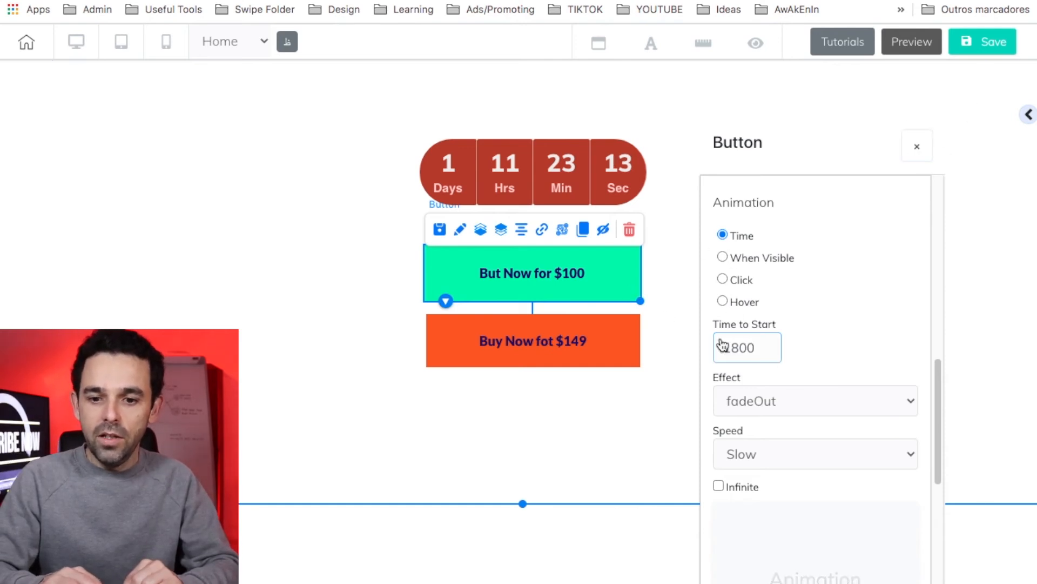
pyautogui.click(695, 359)
pyautogui.click(608, 349)
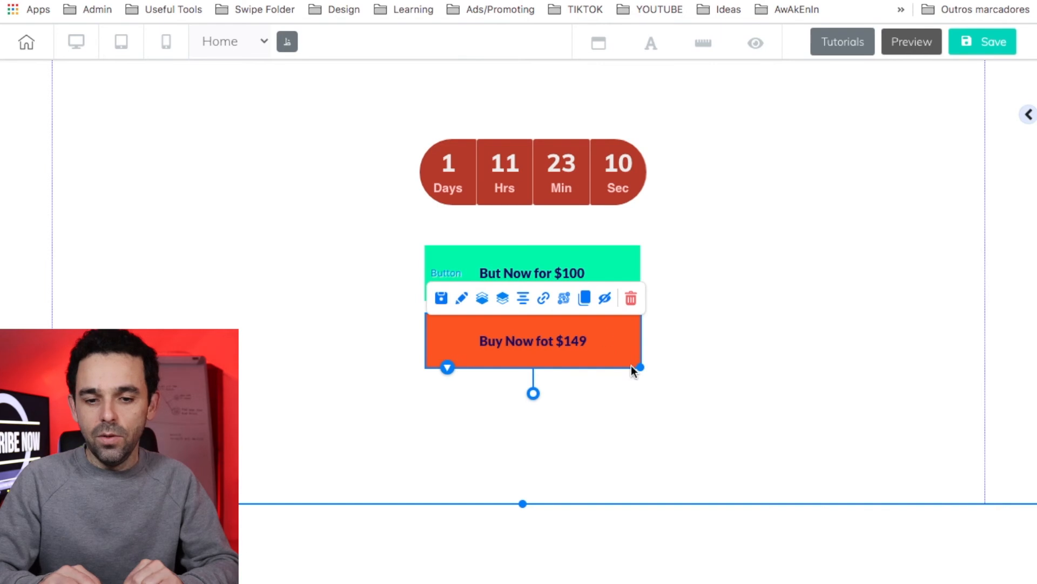
pyautogui.click(679, 373)
pyautogui.click(610, 345)
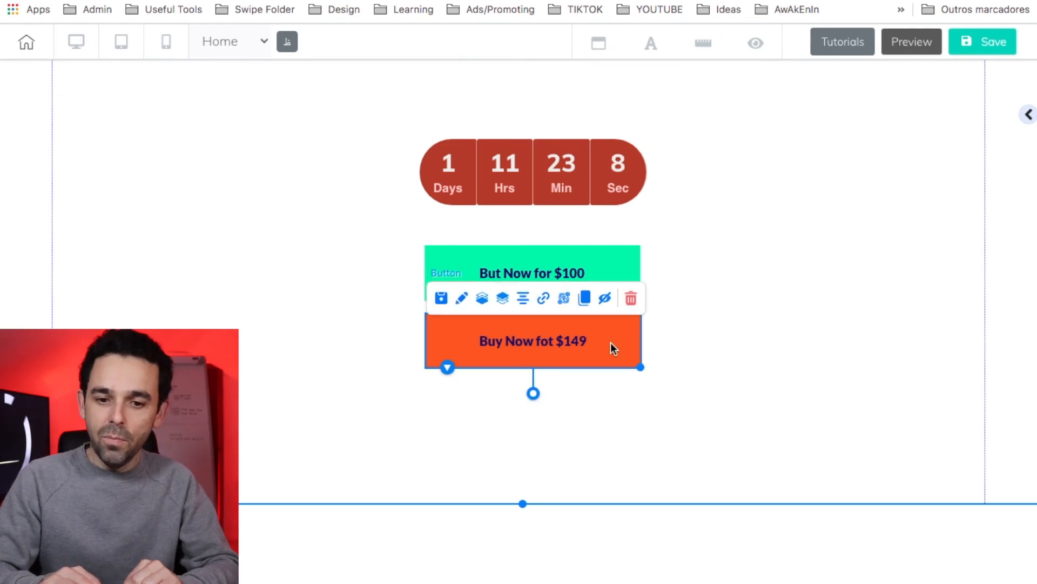
pyautogui.click(727, 381)
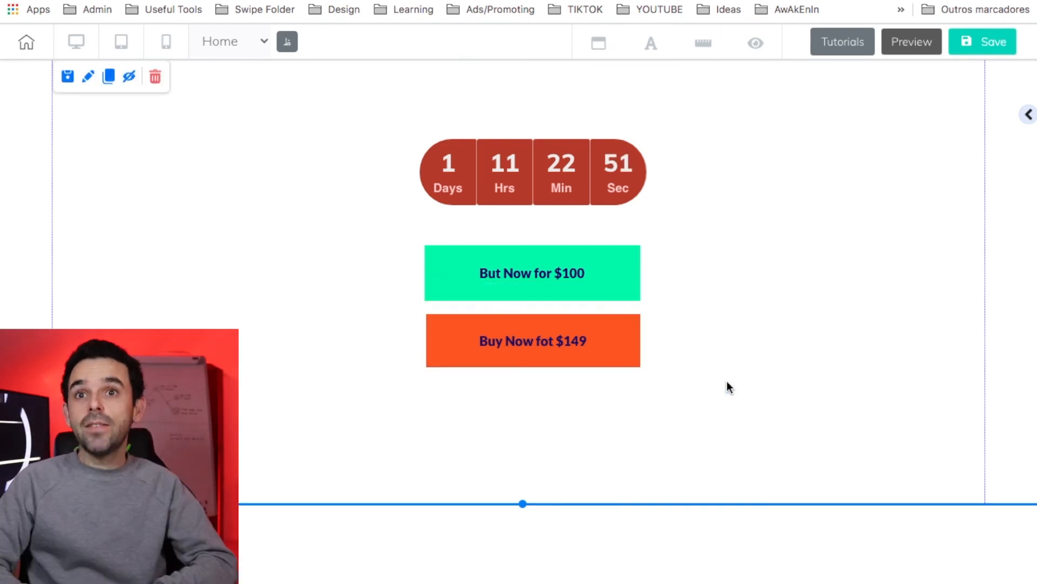